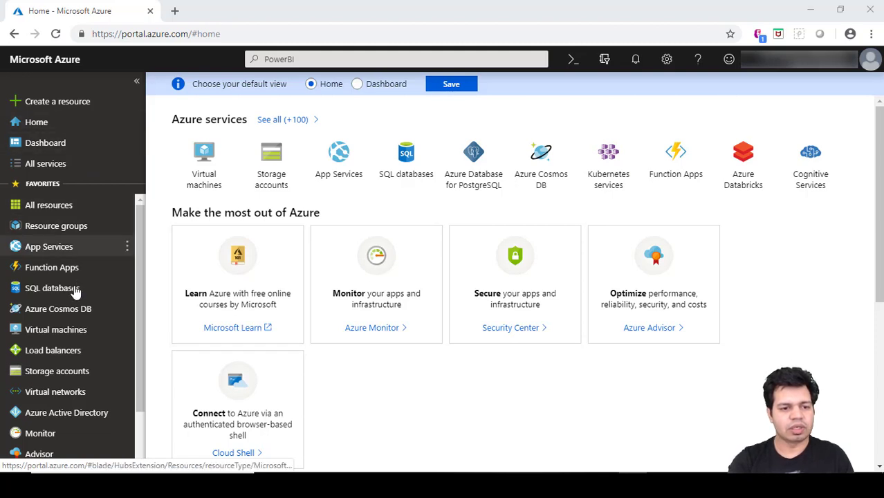
Open the Virtual machines page from the Home sidebar, showing 0 items.
left_click(75, 334)
left_click(75, 334)
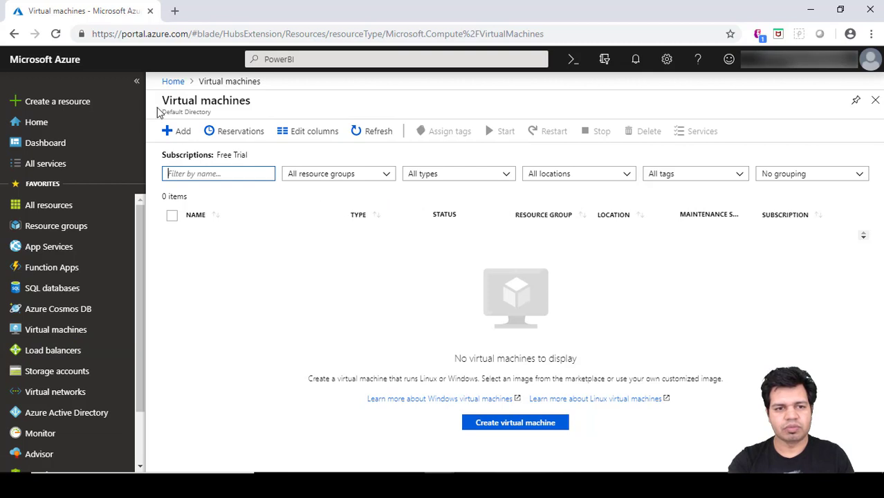
Open the Create a virtual machine form with + Add, Free Trial and West US prefilled.
left_click(181, 132)
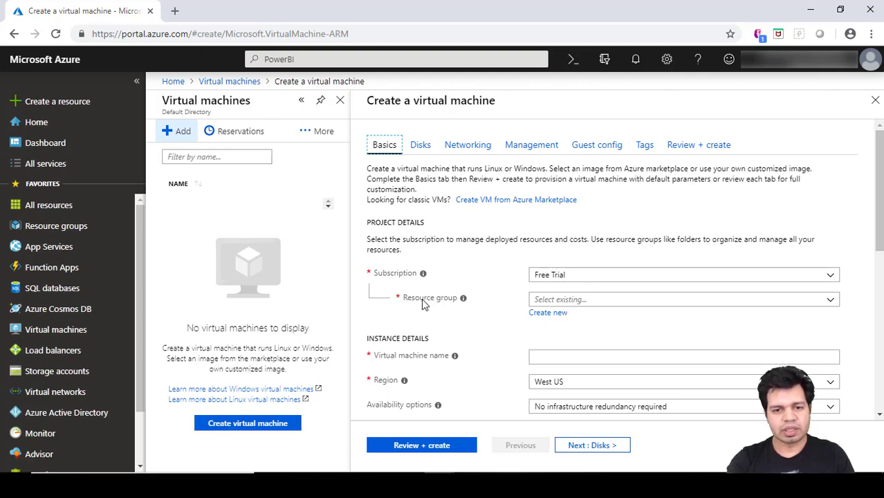
left_click(548, 313)
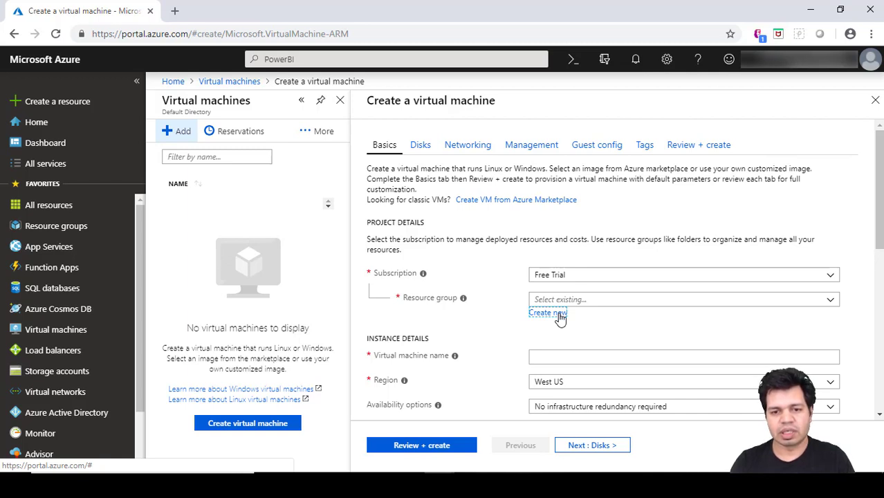
Create a new resource group named Appresources for the VM.
left_click(547, 313)
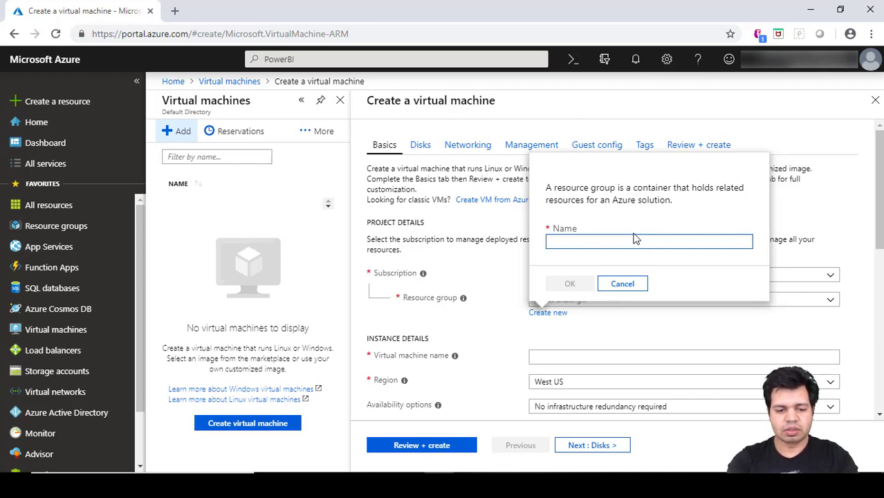
type("App")
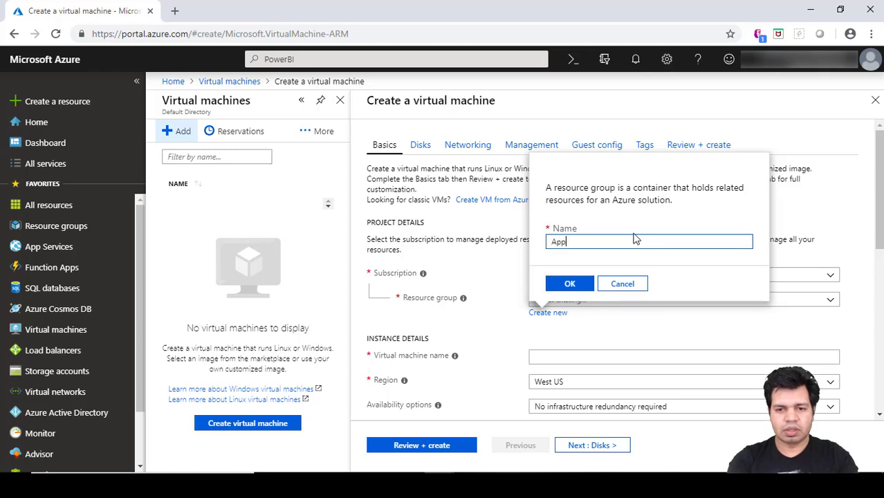
type("Res")
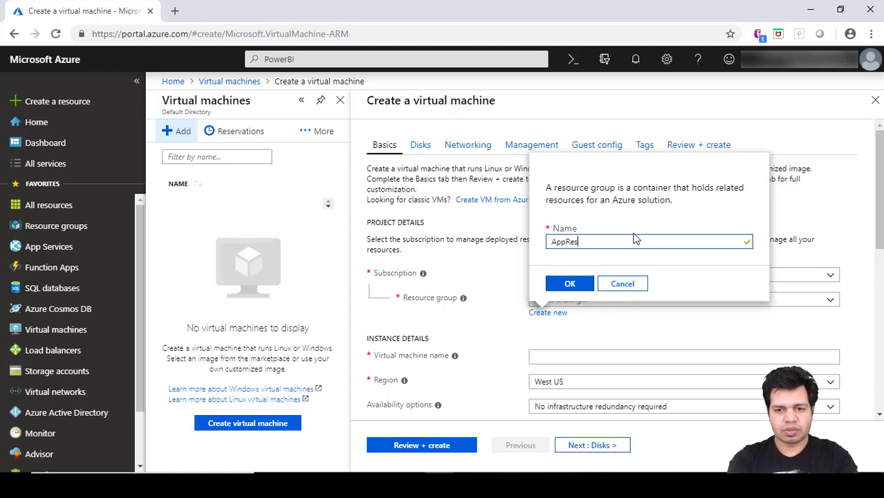
key("BackSpace")
key("BackSpace")
key("BackSpace")
type("res")
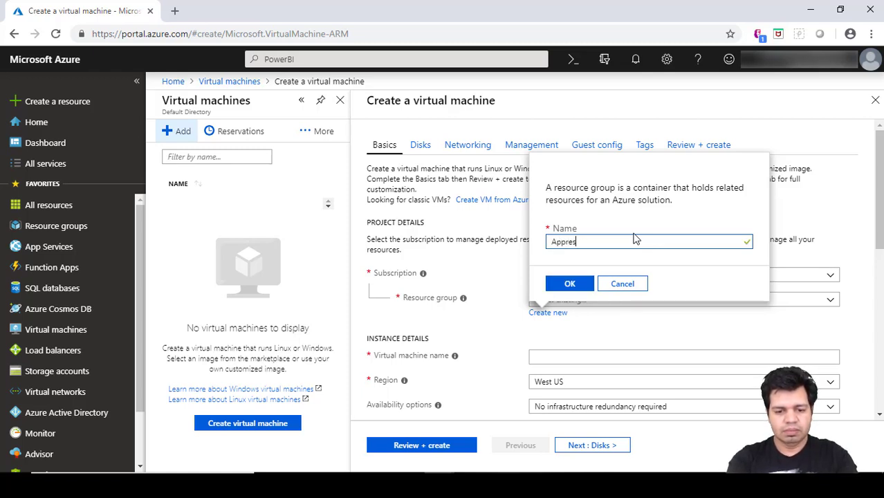
type("ources")
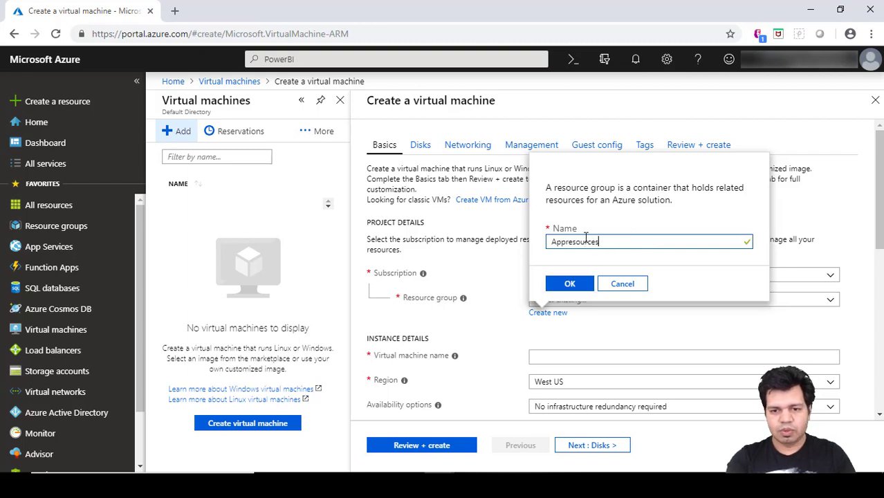
left_click(570, 284)
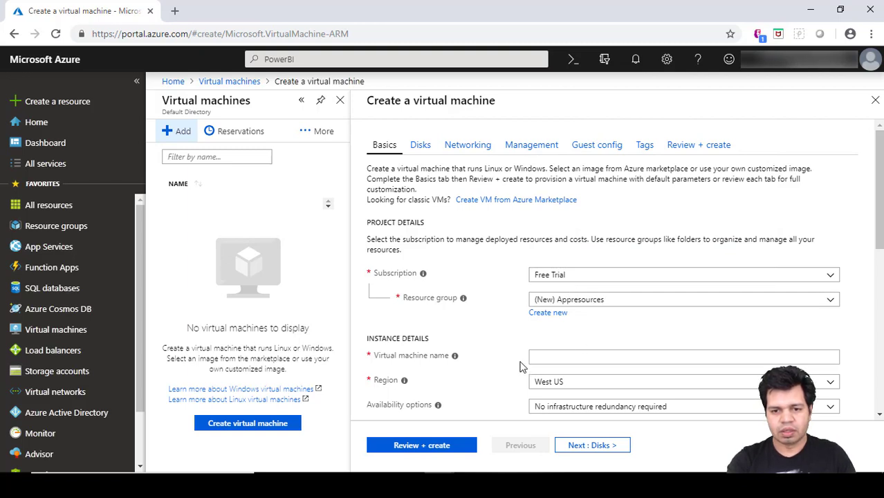
Enter AppVM as the virtual machine name.
left_click(549, 358)
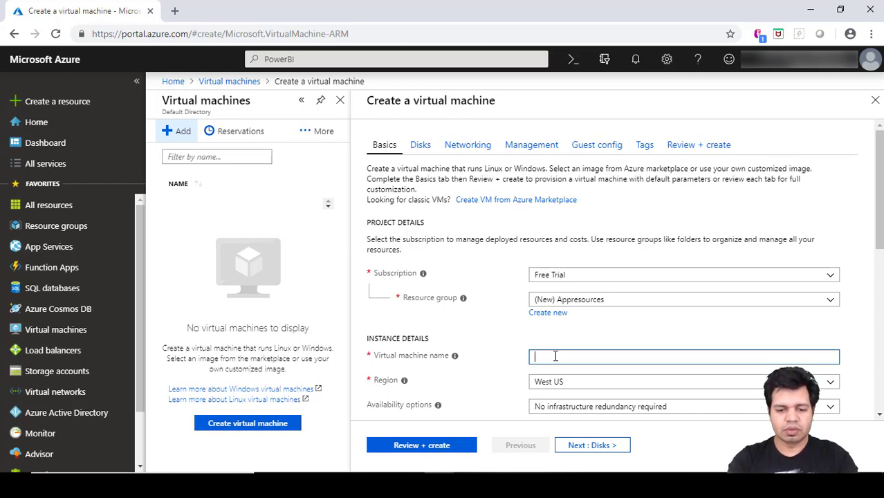
type("App")
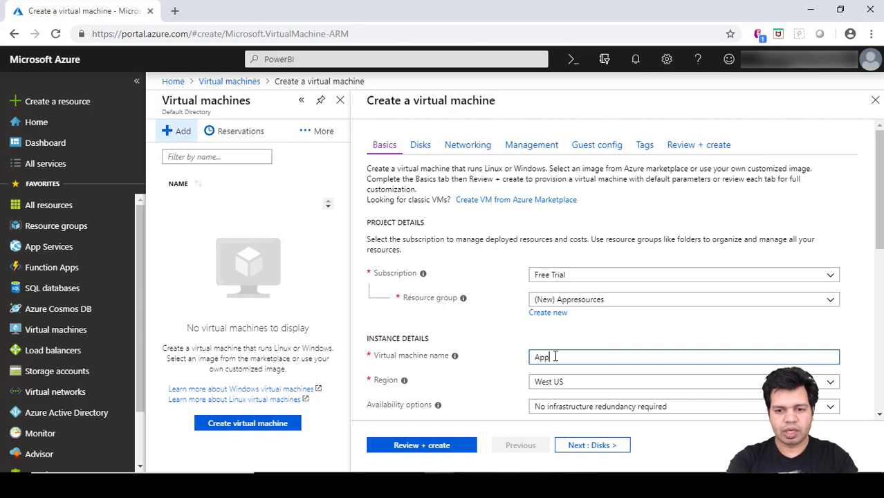
type("VM")
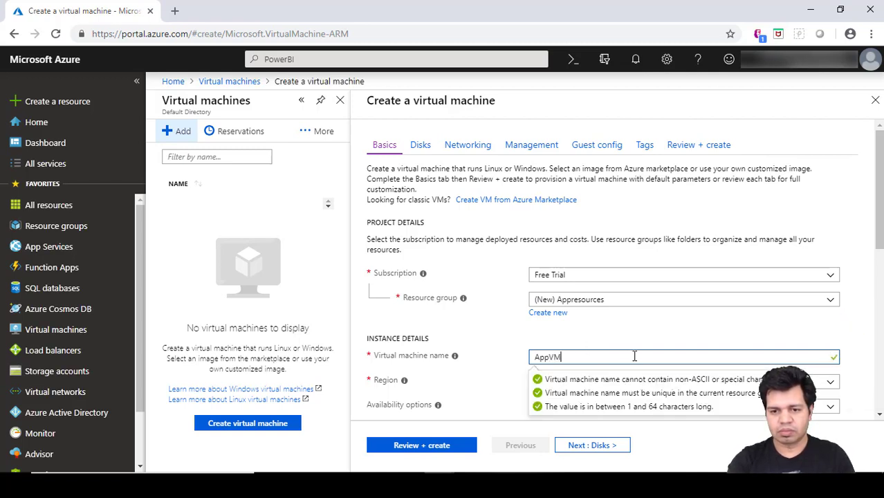
left_click(484, 398)
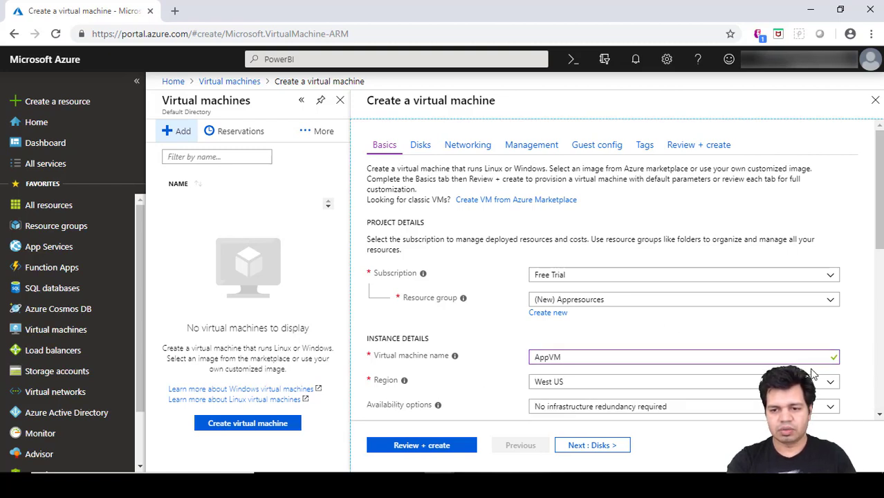
Choose Central US as the VM's region.
left_click(833, 383)
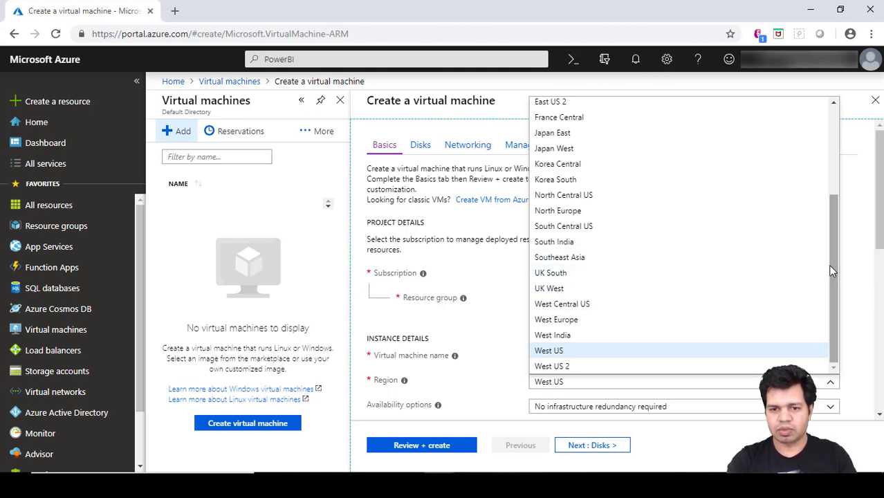
left_click_drag(834, 263, 832, 166)
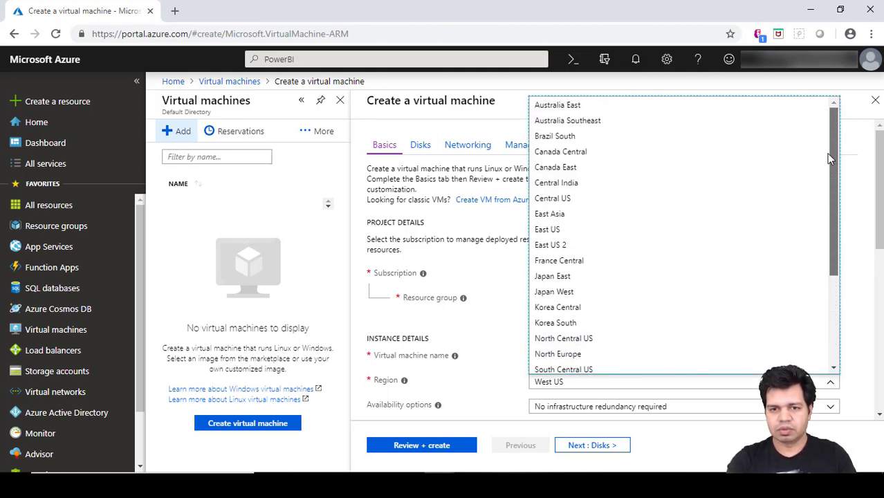
left_click(577, 200)
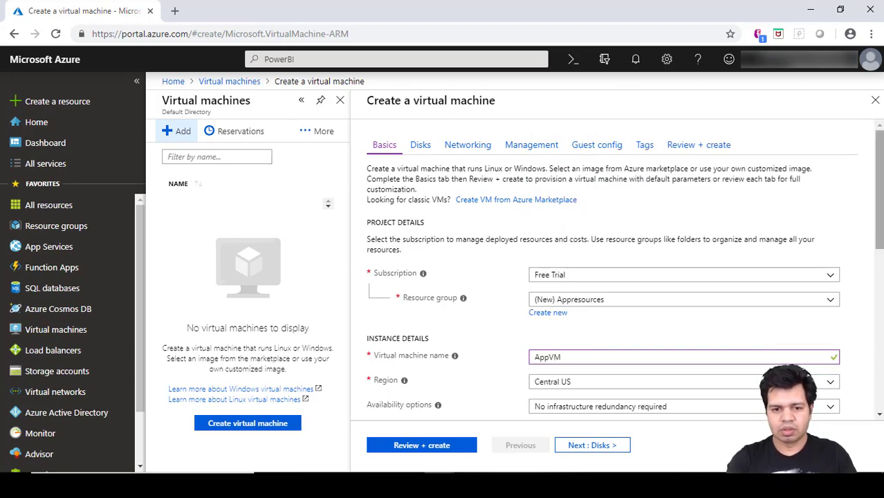
left_click_drag(880, 255, 880, 298)
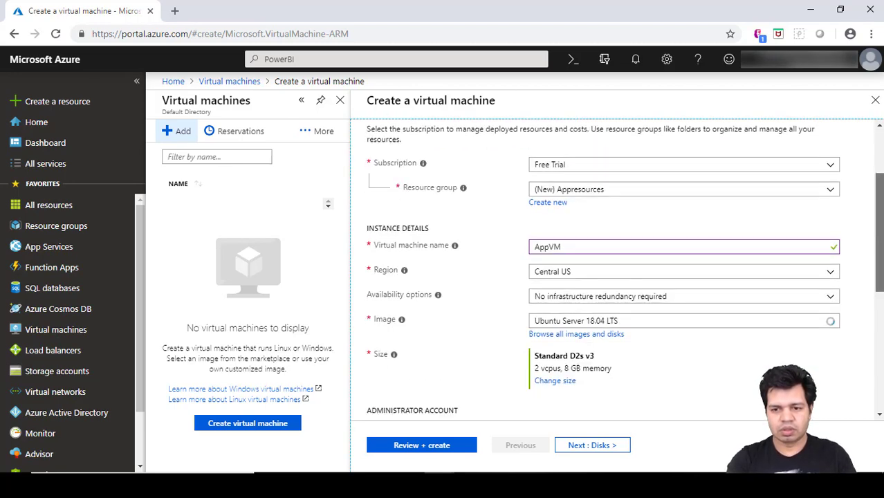
left_click(651, 302)
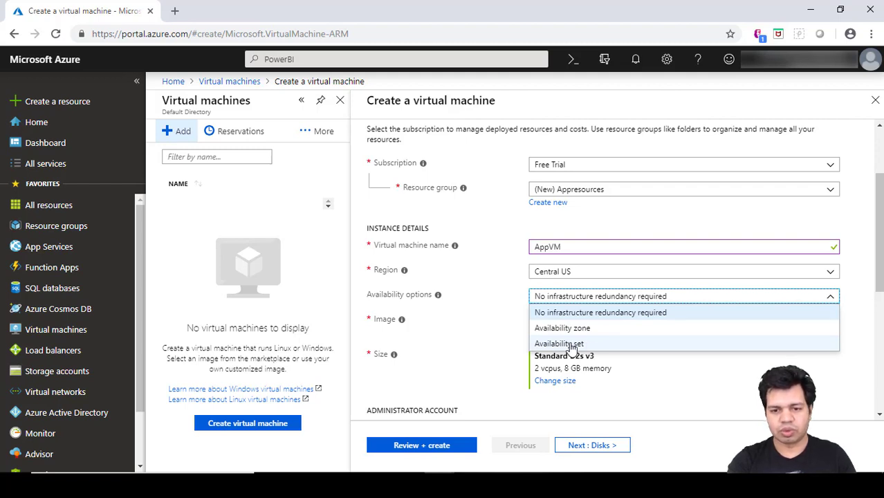
left_click(510, 315)
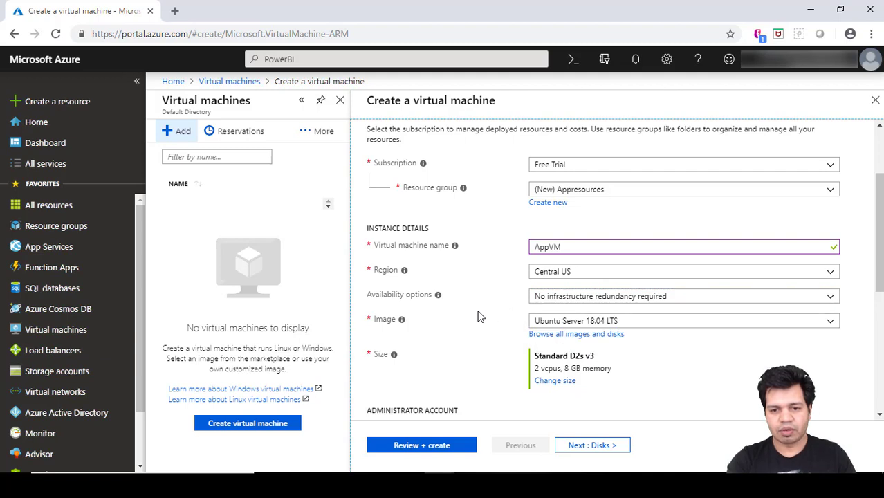
left_click(603, 322)
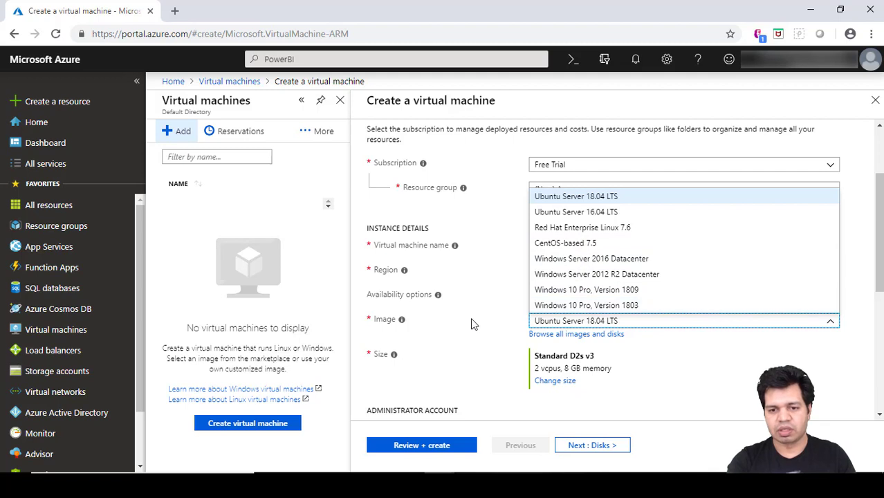
left_click(610, 197)
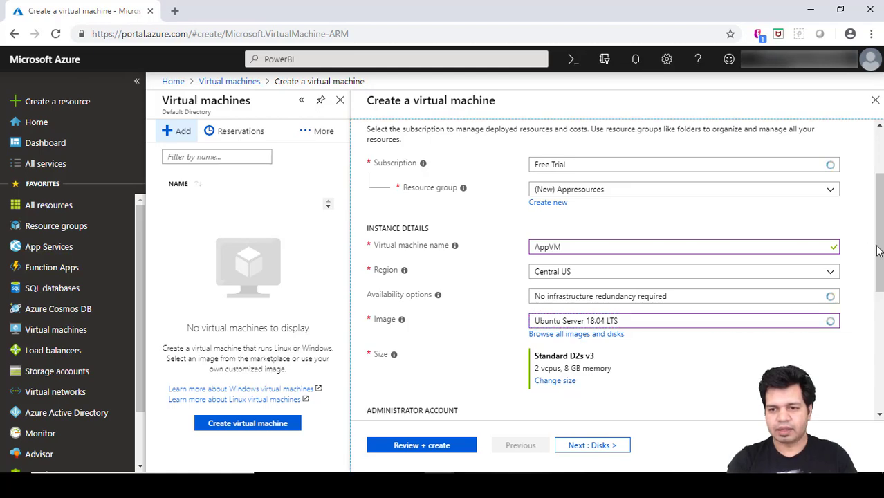
scroll(712, 378, "down", 3)
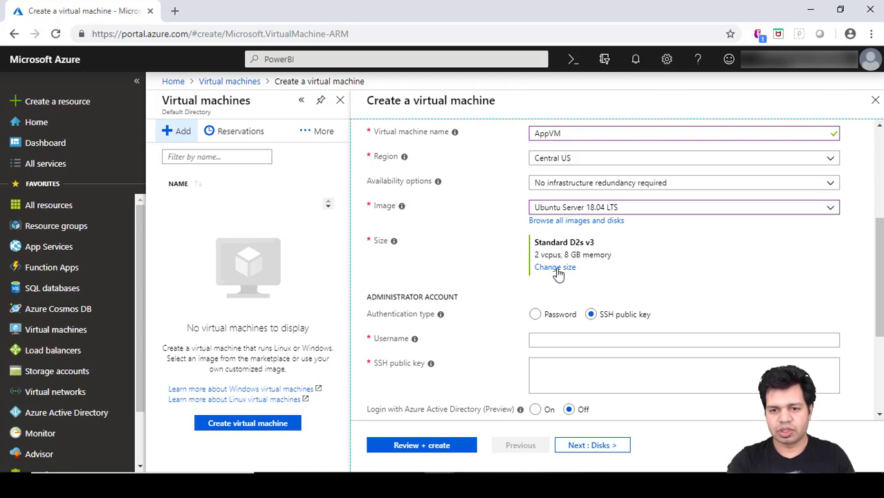
Replace the D2s v3 size with Standard B1s (1 vCPU, 1 GB memory).
left_click(555, 268)
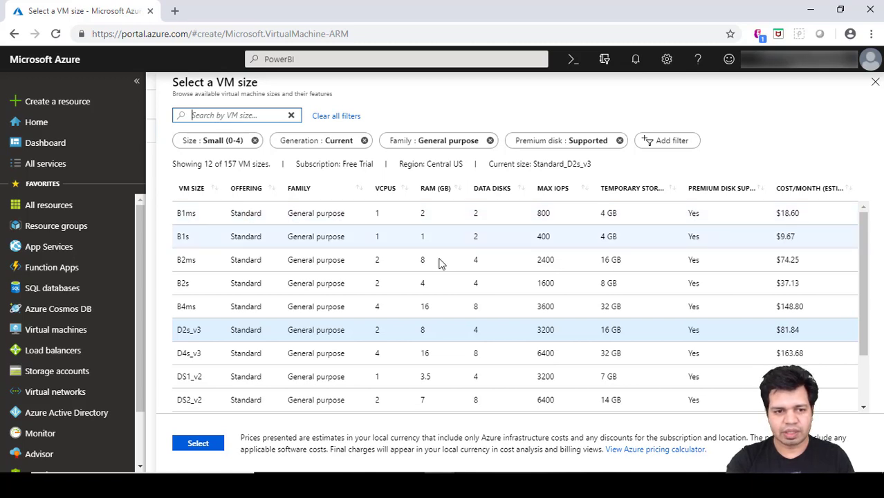
left_click(222, 237)
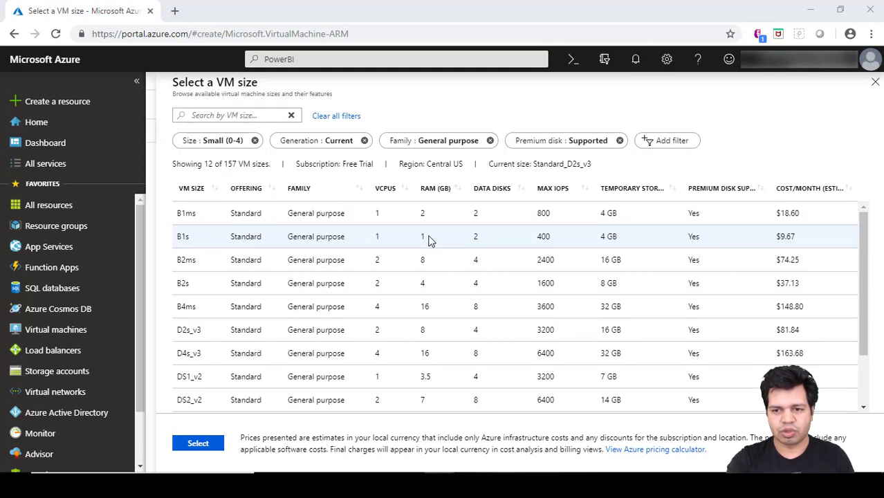
left_click(429, 239)
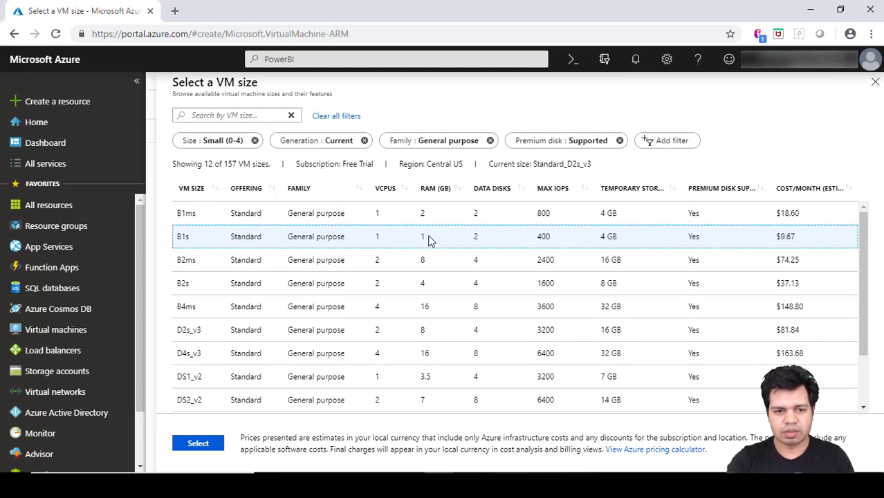
left_click(195, 447)
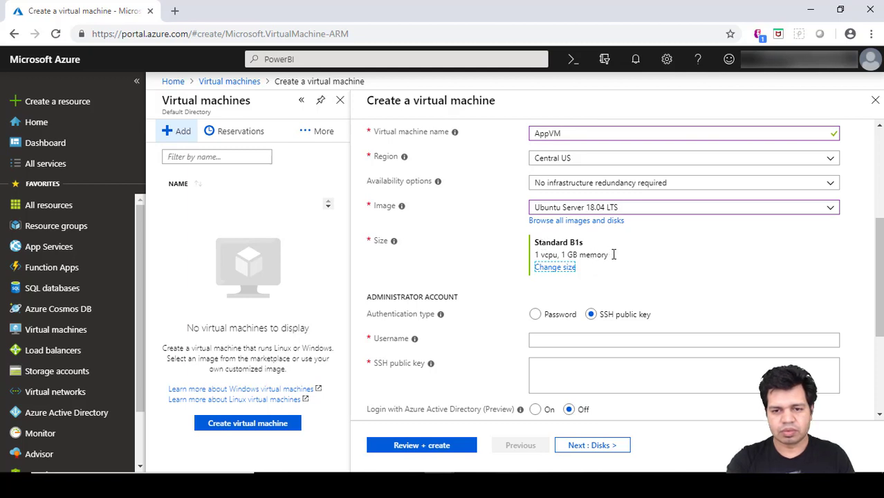
Switch authentication to Password and enter the administrator username.
left_click(536, 316)
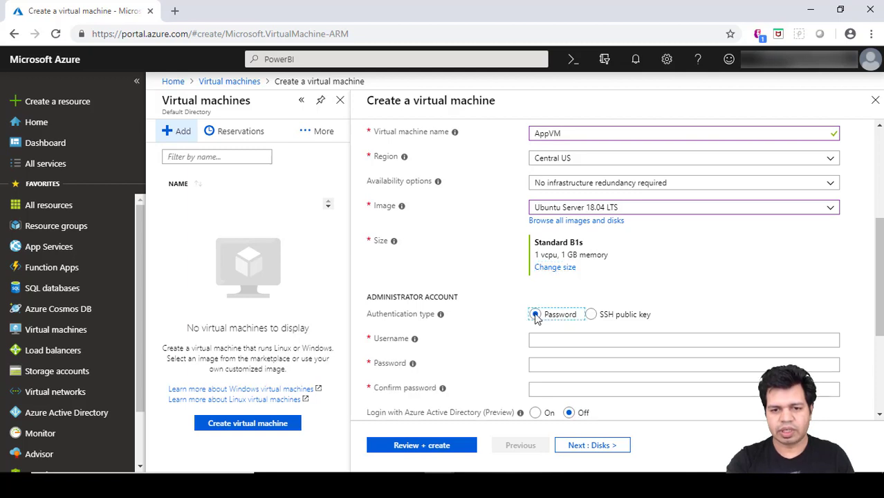
left_click(580, 338)
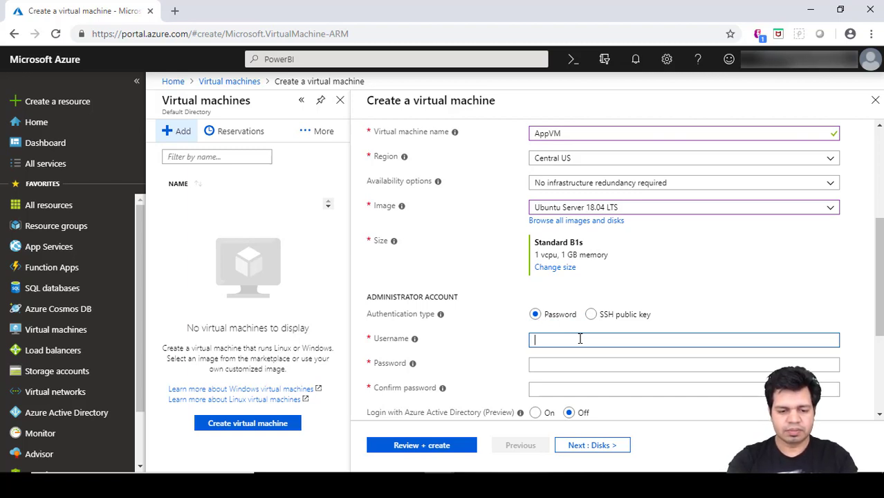
type("Al")
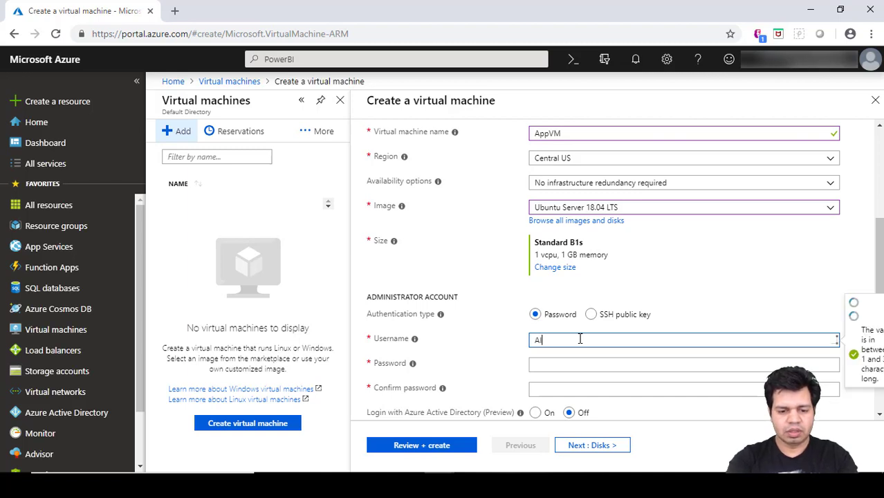
type("ena")
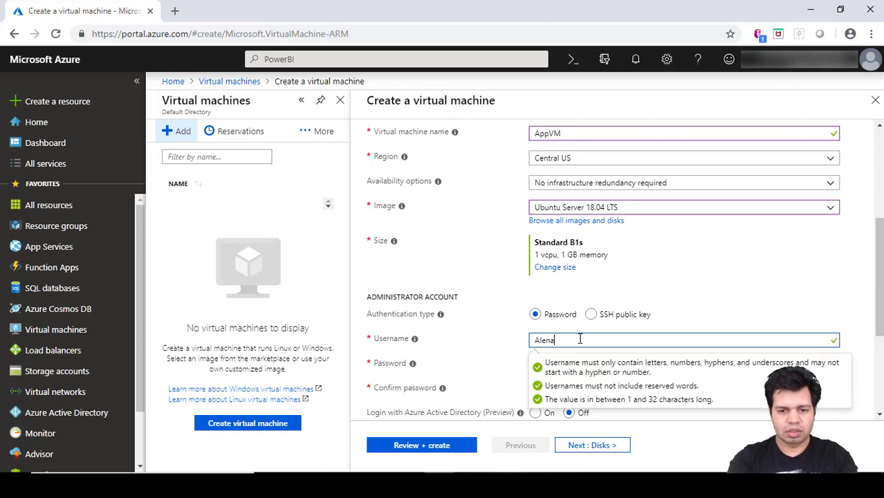
type("ble")
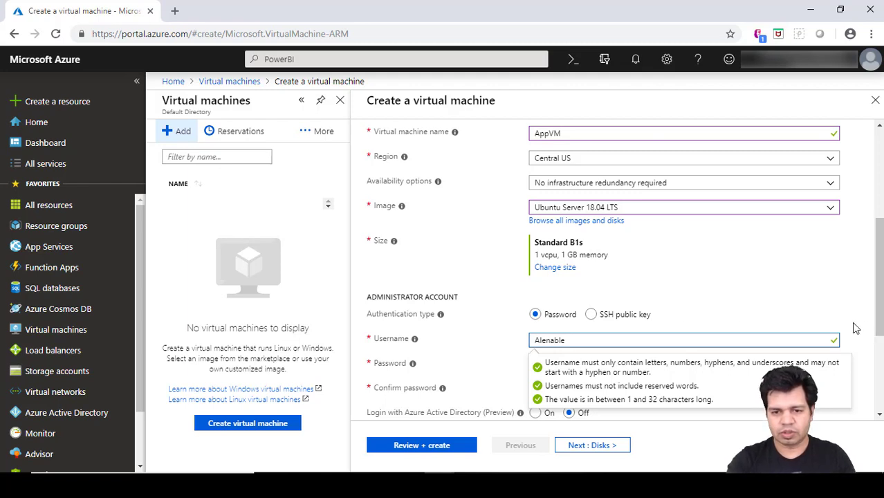
left_click(542, 361)
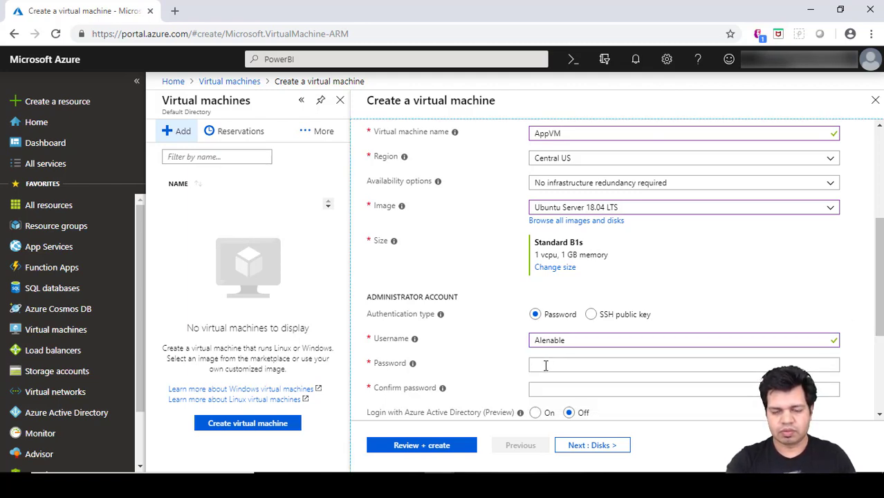
Enter an administrator password meeting the complexity rules and confirm it.
left_click(545, 366)
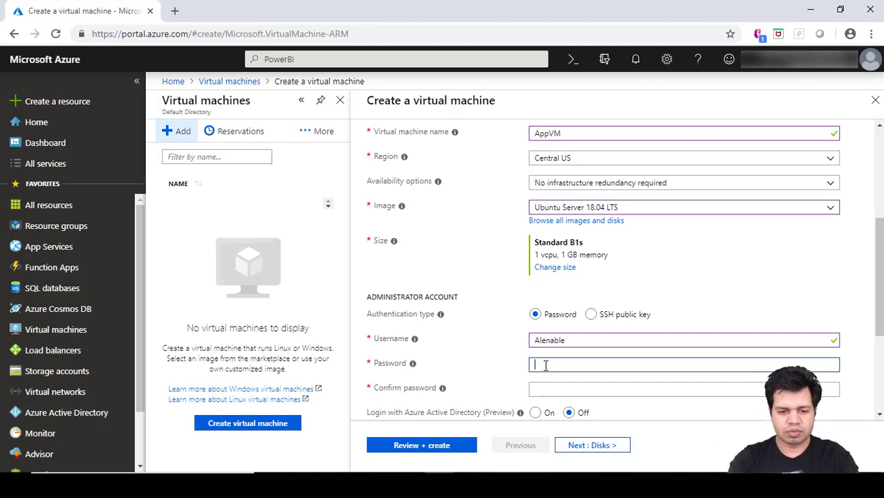
type("•••")
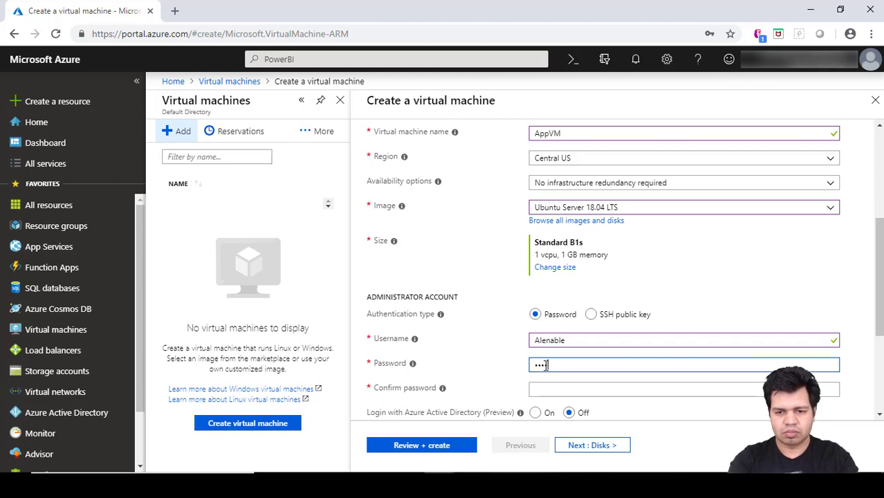
type("••••")
key("Tab")
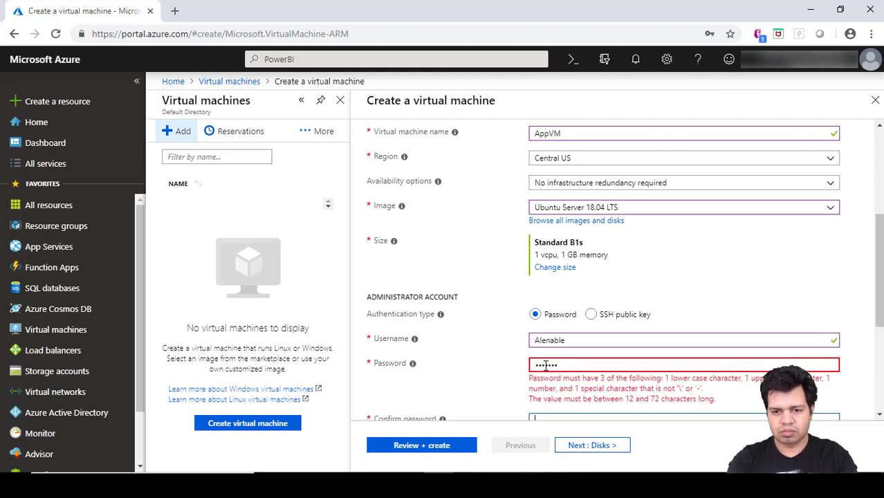
left_click(579, 365)
key("BackSpace")
key("BackSpace")
key("BackSpace")
key("BackSpace")
key("BackSpace")
key("BackSpace")
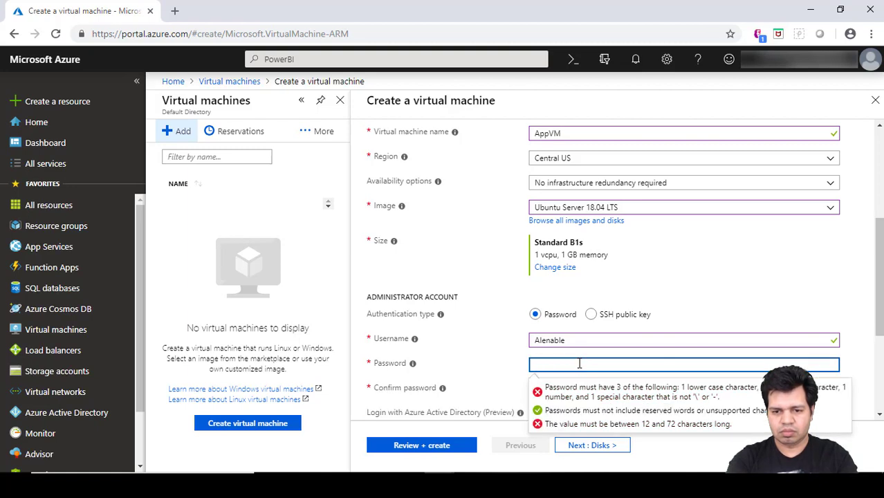
type("••••")
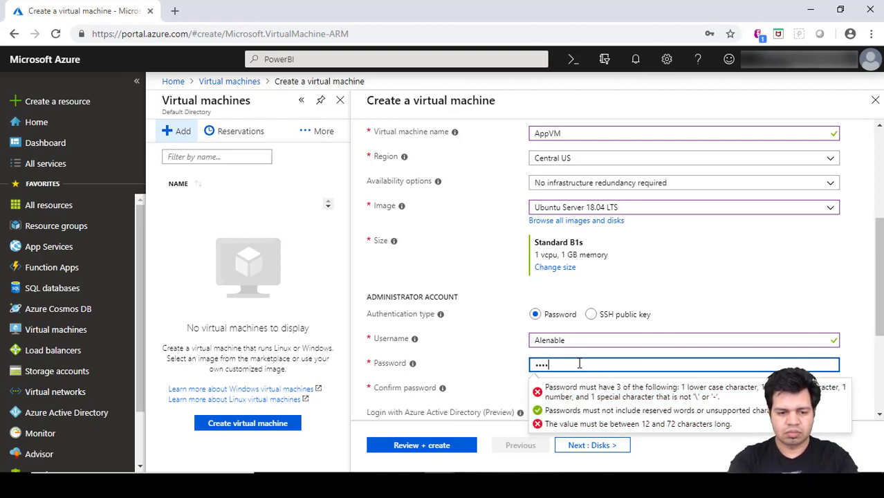
type("••••")
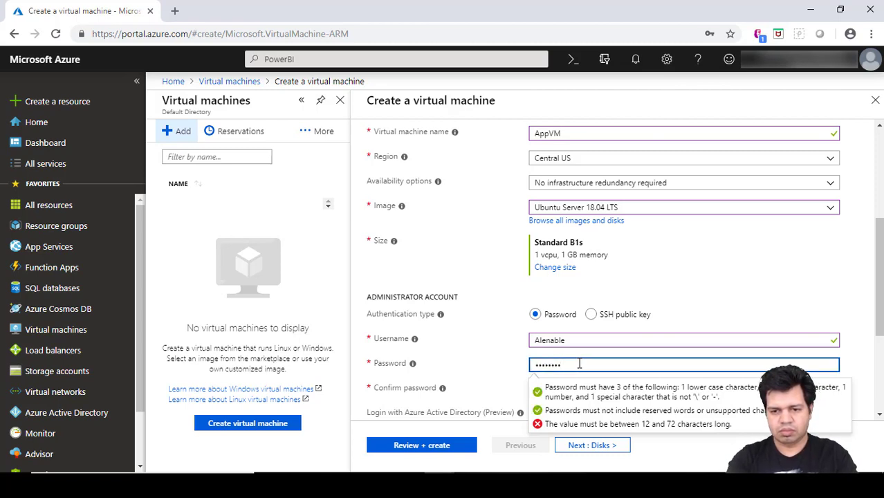
key("BackSpace")
key("BackSpace")
key("BackSpace")
key("BackSpace")
key("BackSpace")
key("BackSpace")
key("BackSpace")
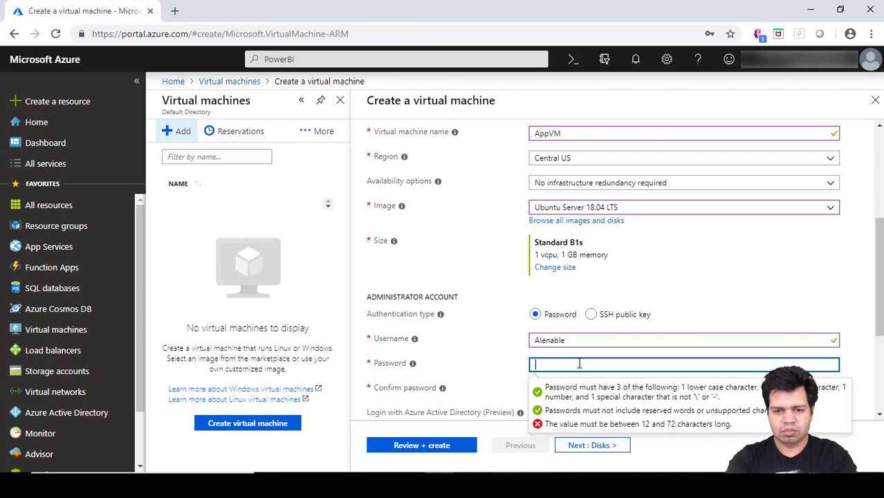
type("•••••••")
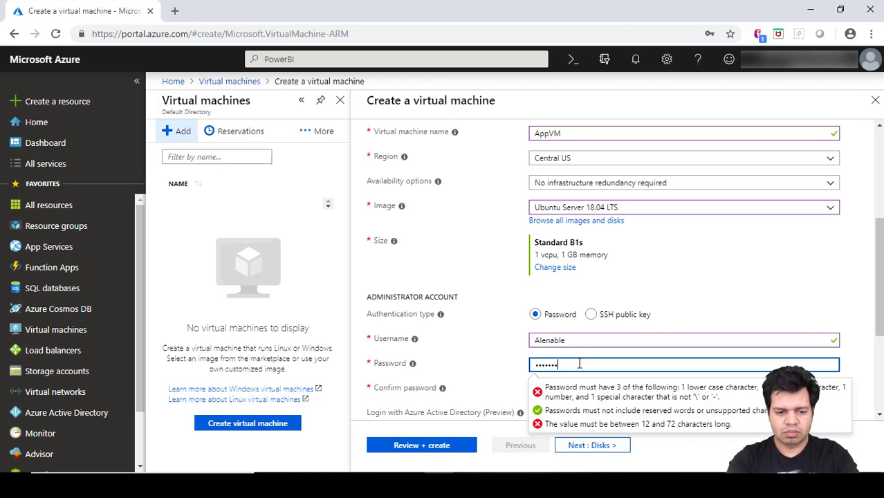
type("••••")
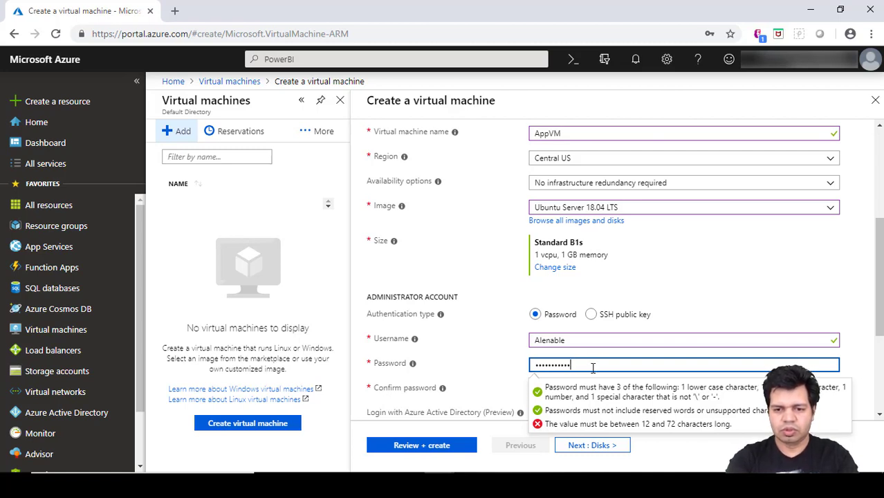
key("BackSpace")
key("BackSpace")
key("BackSpace")
key("BackSpace")
key("BackSpace")
key("BackSpace")
key("BackSpace")
key("BackSpace")
key("BackSpace")
key("BackSpace")
key("BackSpace")
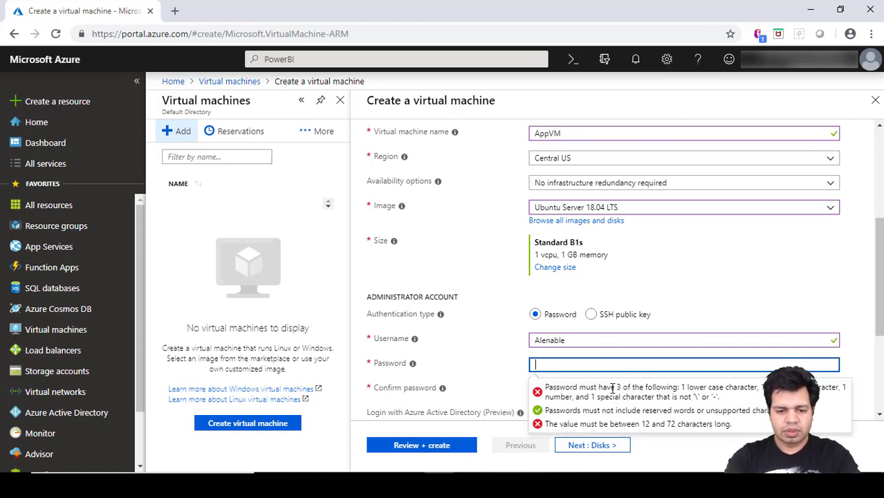
type("Pa")
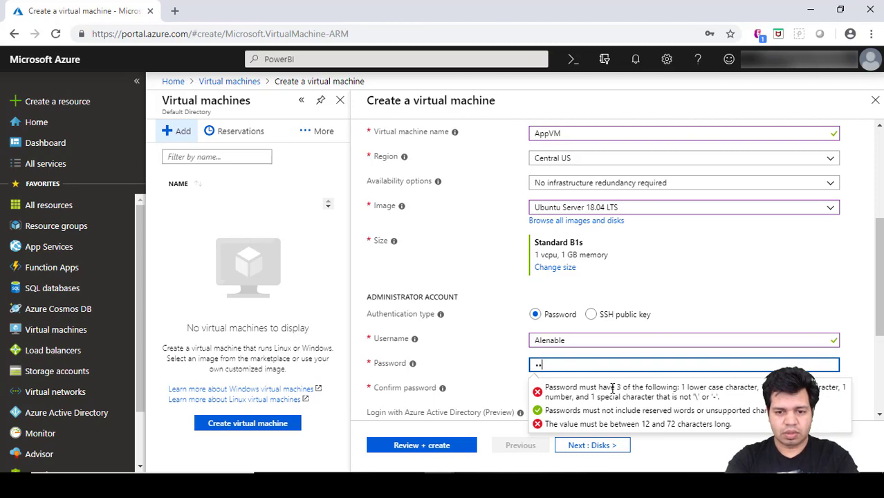
type("ssword12")
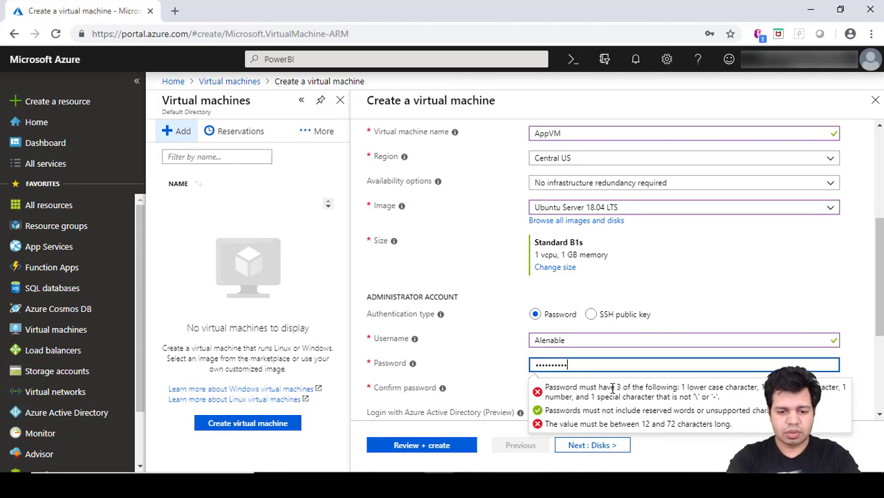
type("3!@#")
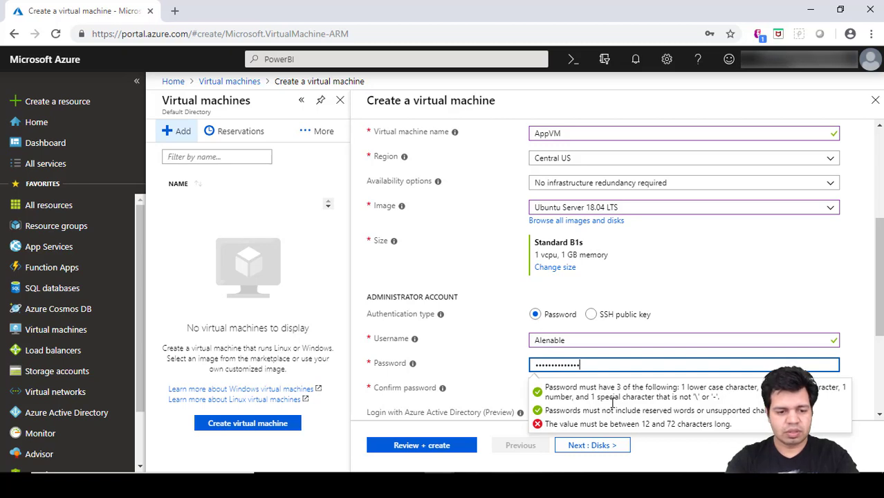
type("$")
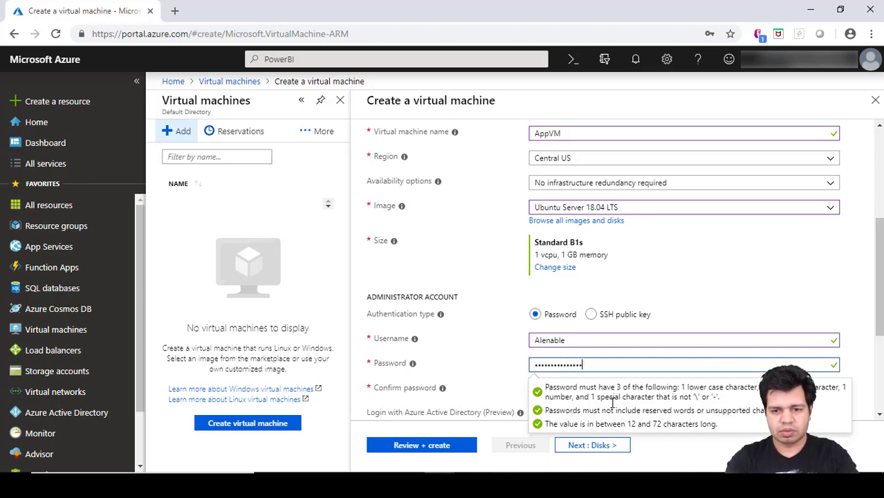
key("Tab")
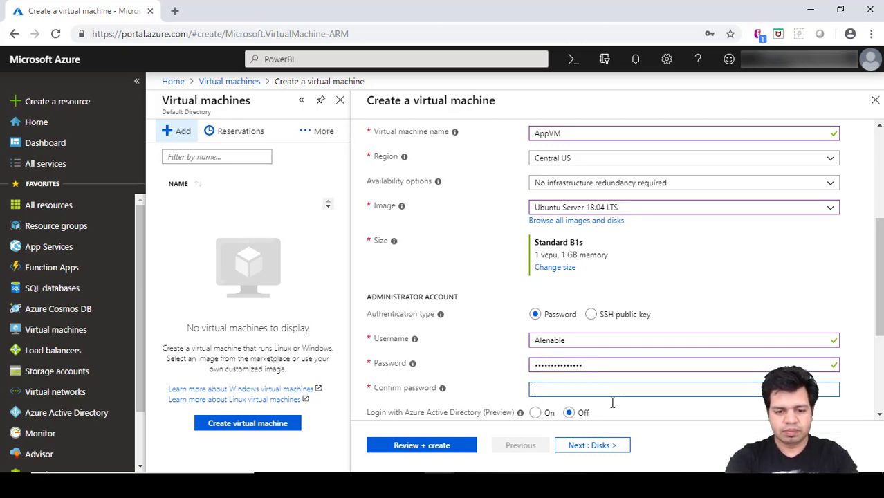
type("********")
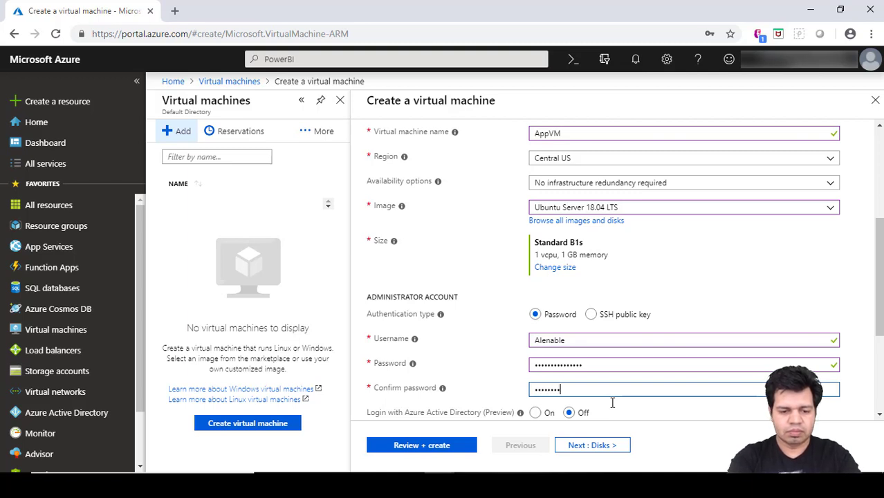
type("*****")
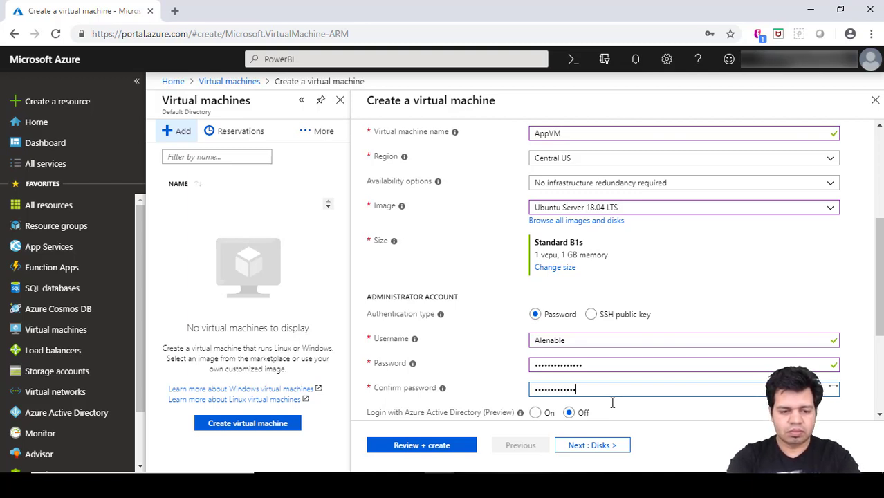
type("**")
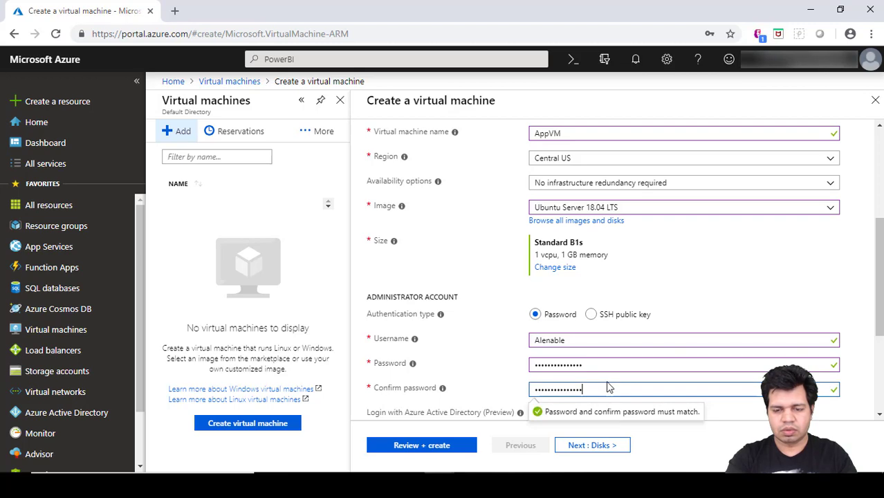
scroll(367, 283, "down", 3)
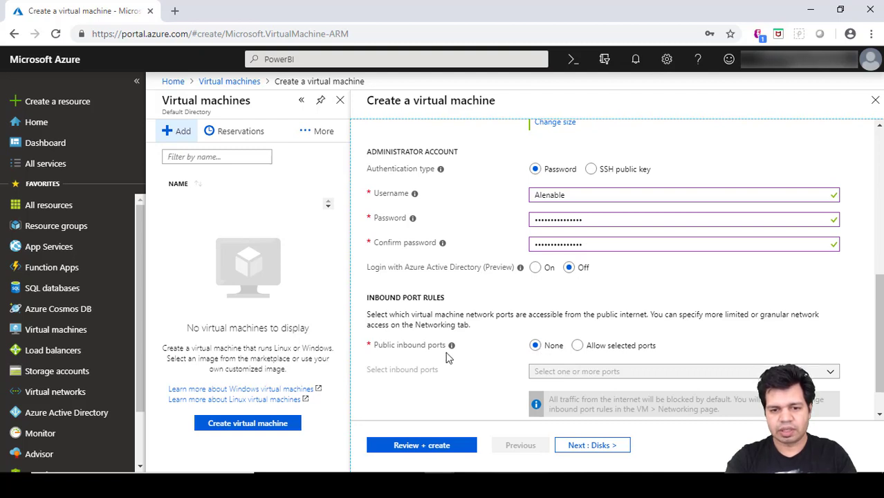
mouse_move(451, 347)
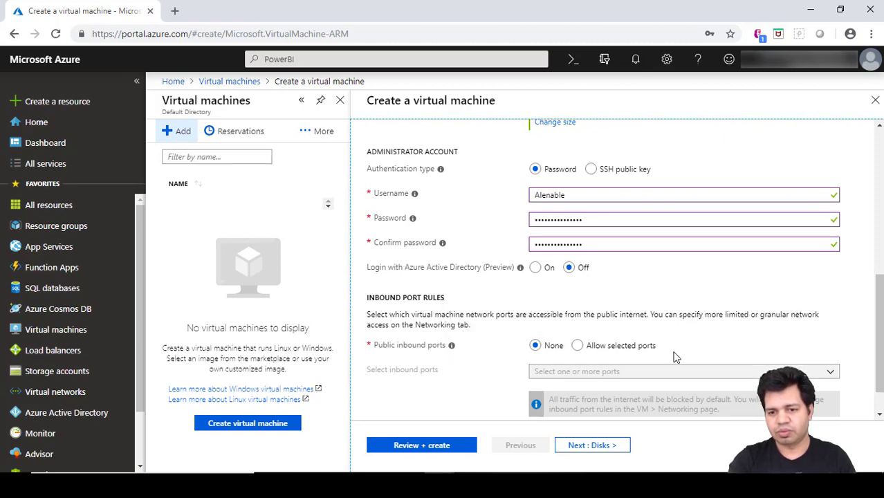
Choose Allow selected ports for public inbound ports.
left_click(581, 348)
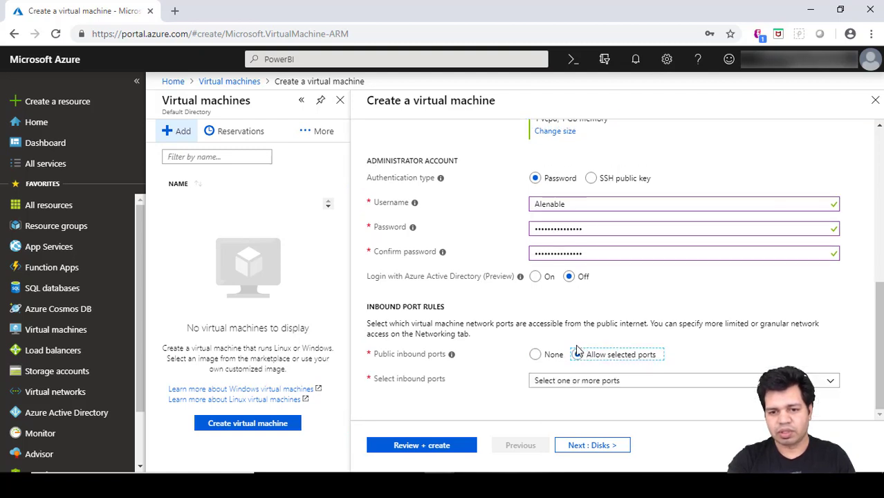
left_click(569, 384)
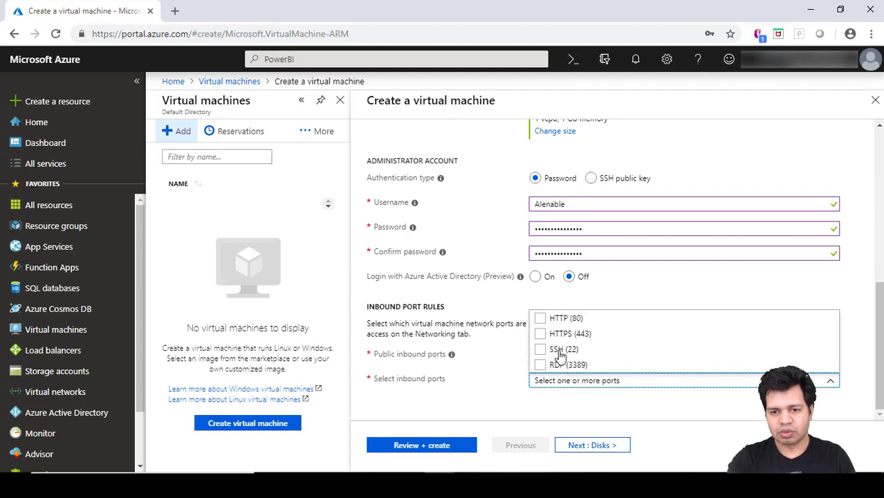
left_click(652, 386)
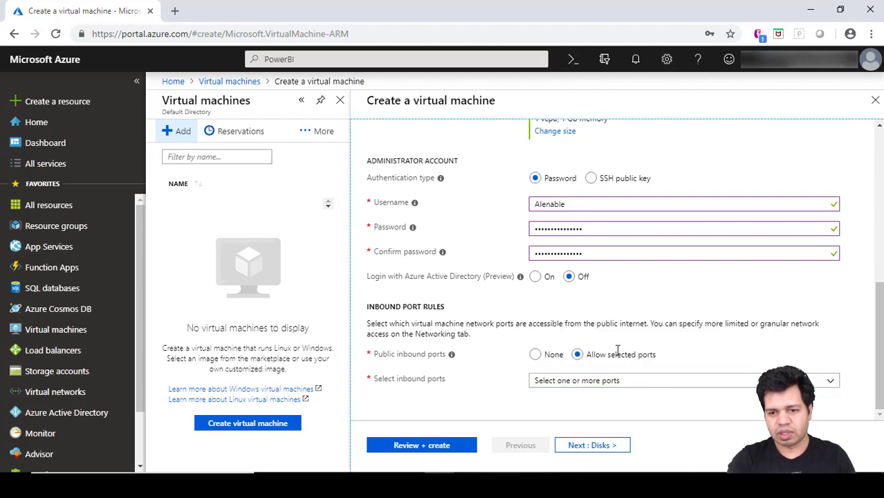
left_click(593, 387)
left_click(593, 387)
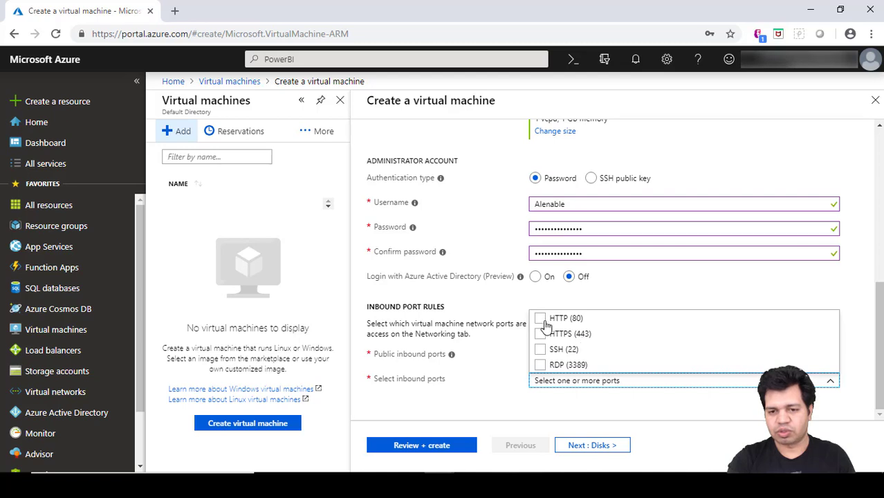
Allow HTTP (80), HTTPS (443), RDP (3389) and SSH (22) inbound.
left_click(540, 319)
left_click(541, 335)
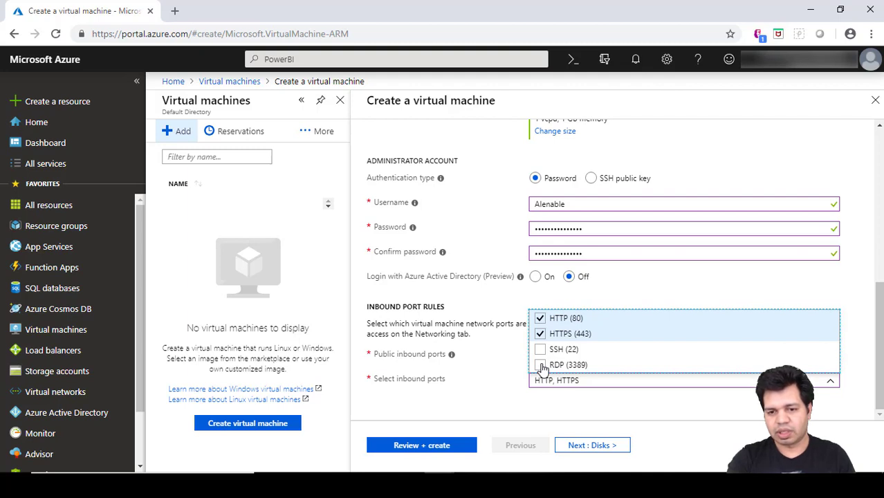
left_click(542, 366)
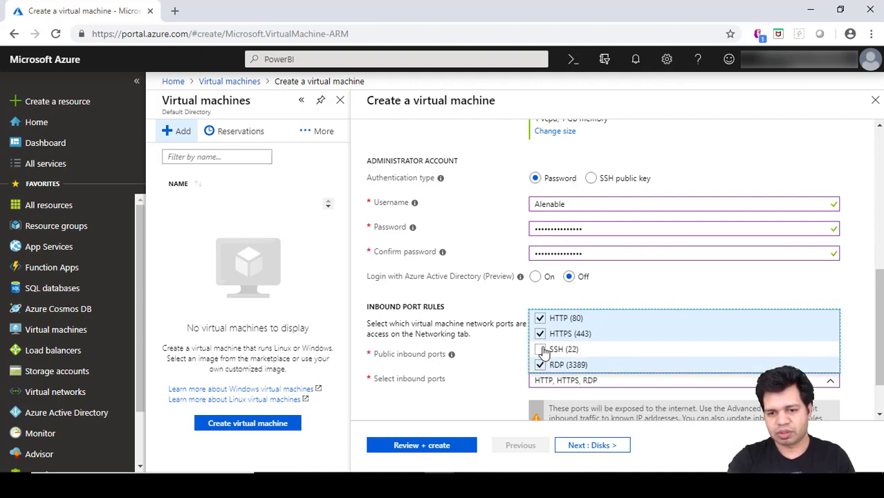
left_click(543, 351)
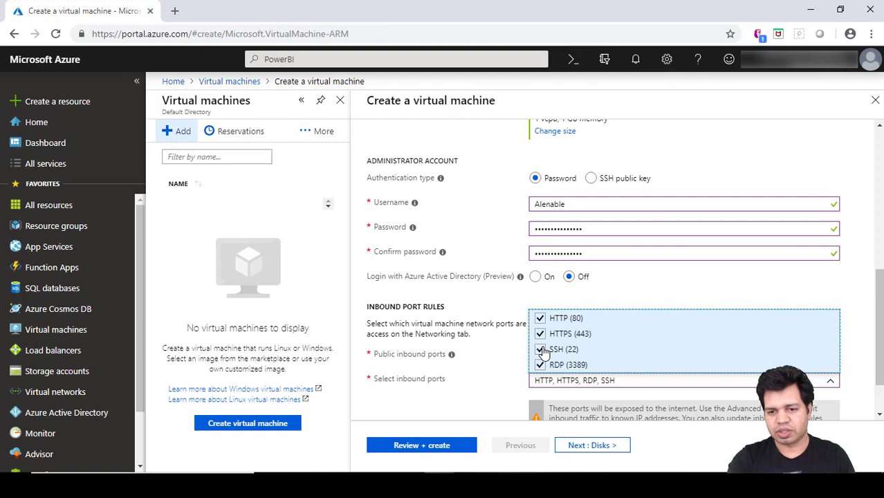
left_click(506, 375)
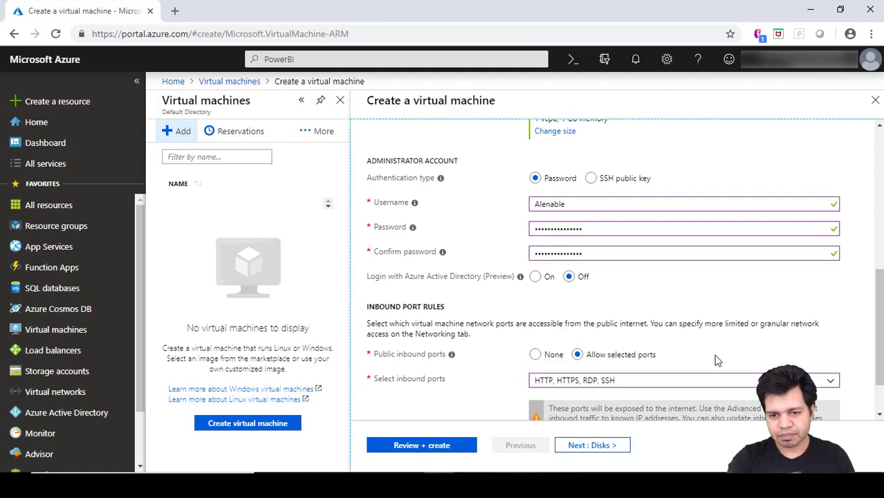
left_click_drag(881, 291, 881, 315)
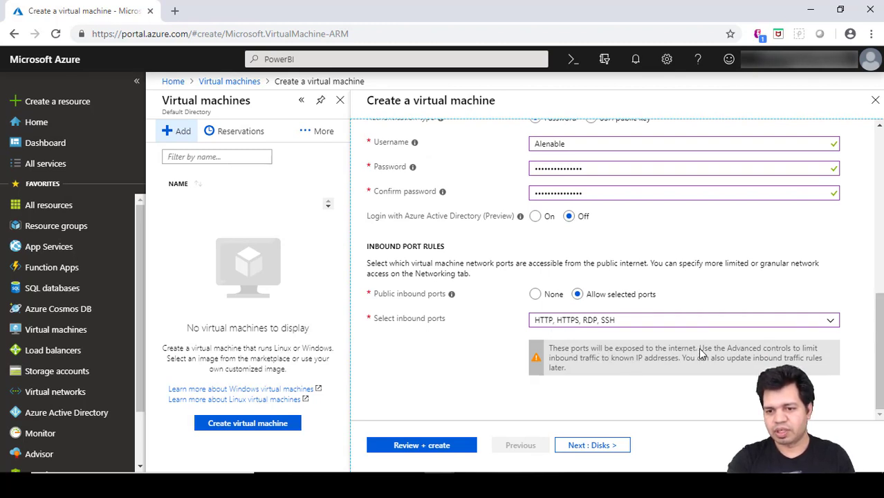
Go to the Disks tab, declining Chrome's offer to save the password.
left_click(606, 448)
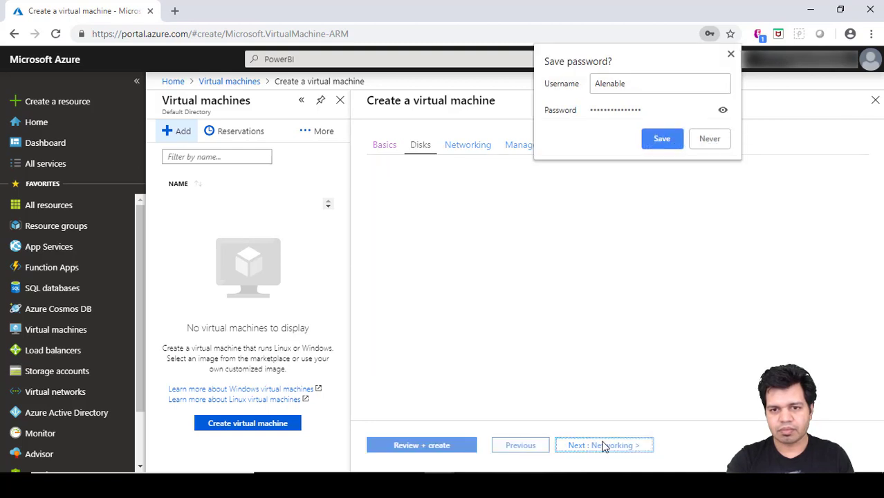
left_click(709, 139)
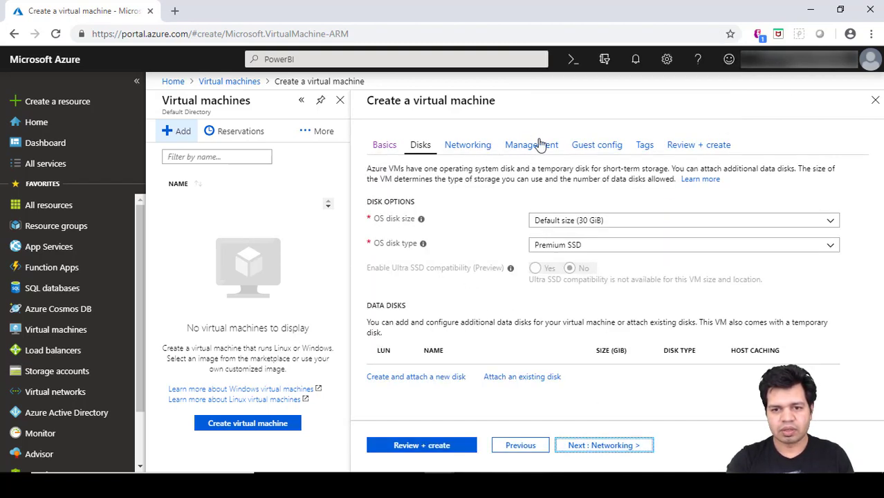
left_click(579, 228)
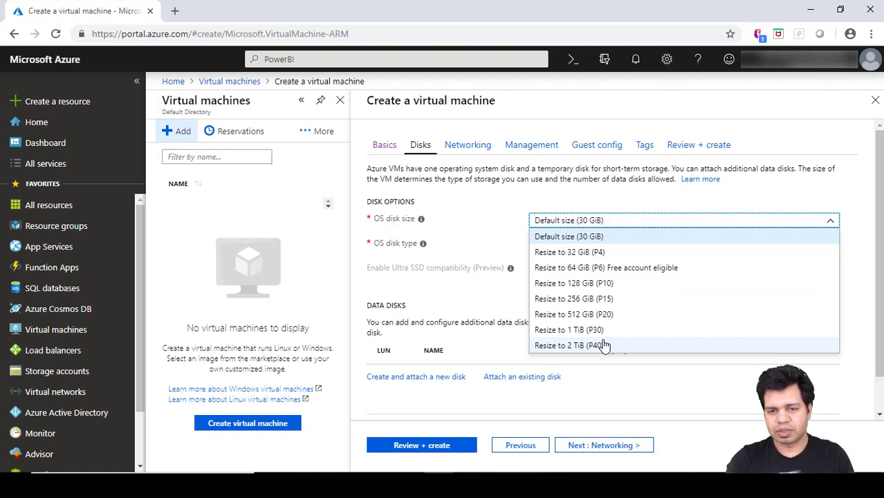
Keep the Default 30 GiB size, set OS disk type to Standard SSD, keep managed disks.
left_click(456, 212)
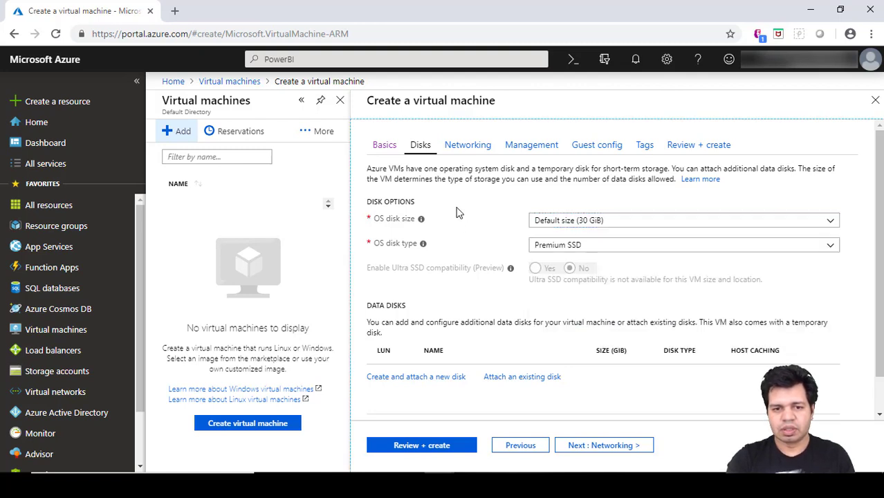
left_click(562, 253)
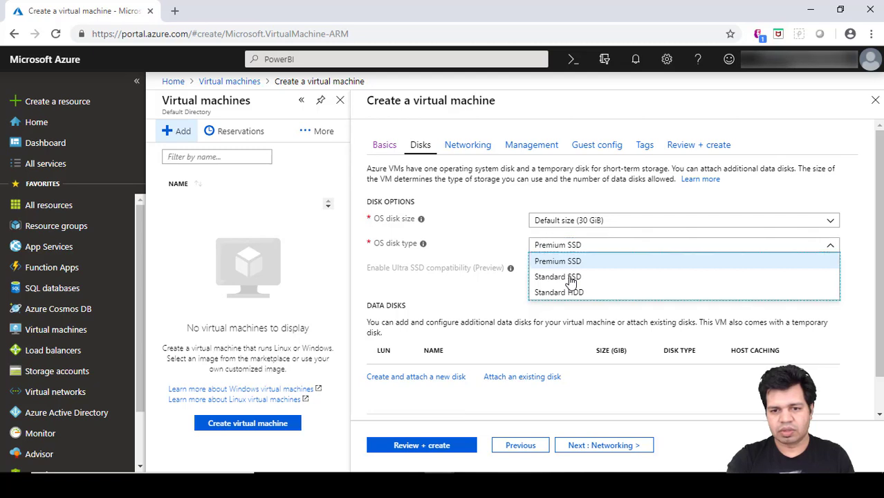
left_click(571, 277)
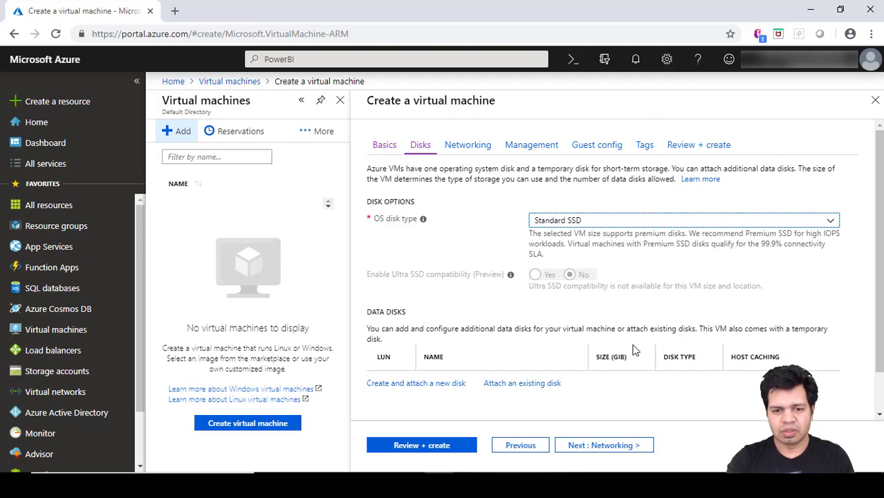
scroll(635, 350, "down", 1)
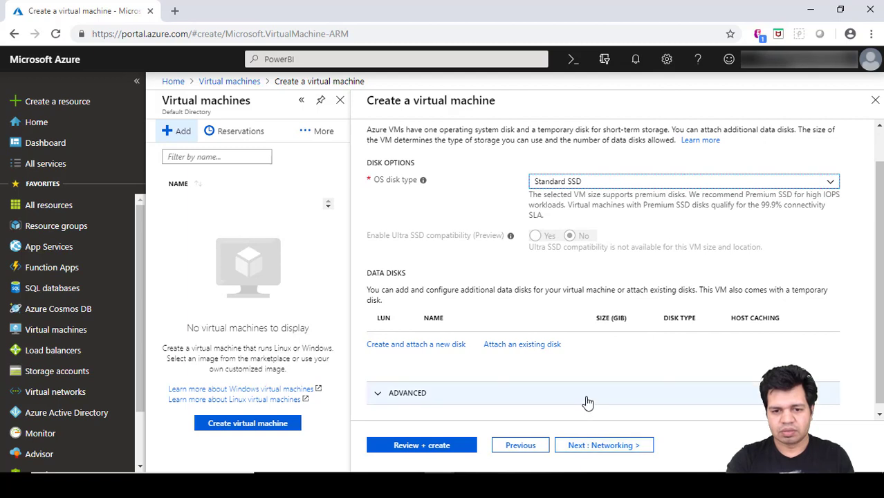
scroll(586, 403, "down", 1)
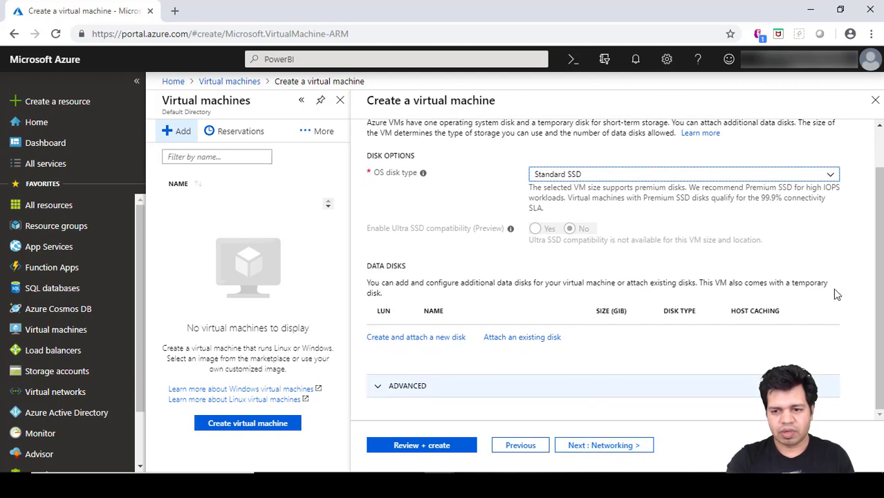
left_click(553, 387)
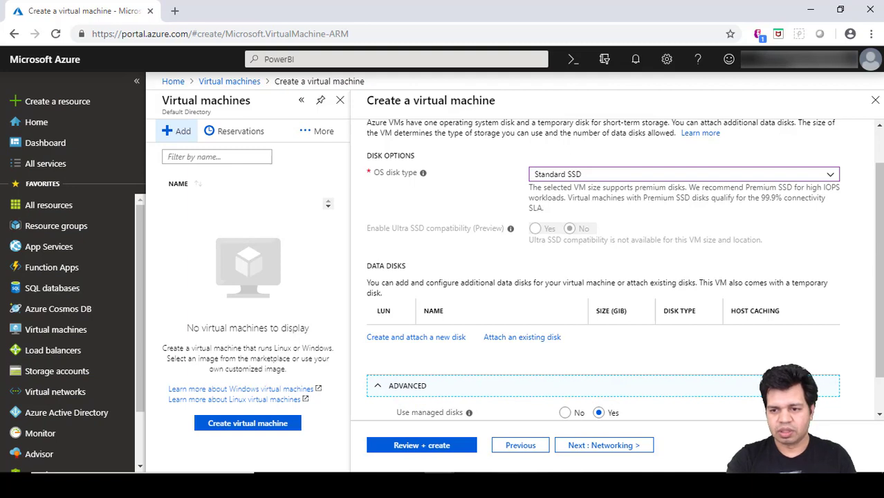
scroll(878, 244, "down", 1)
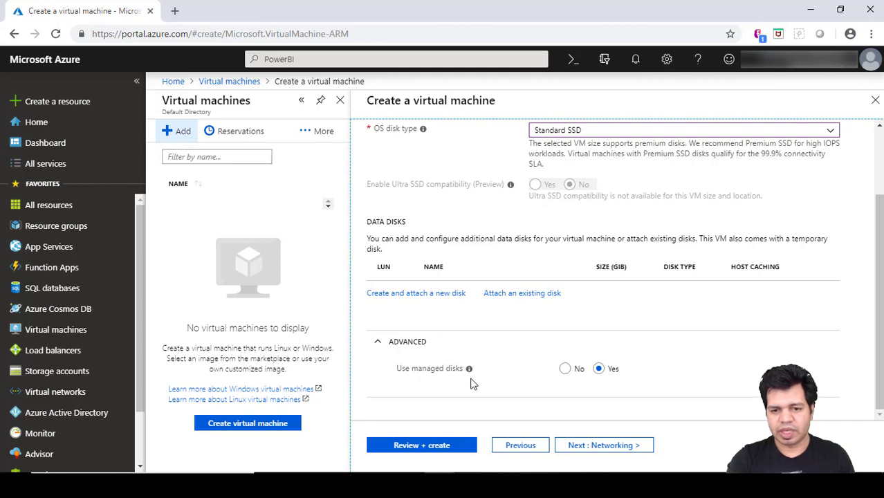
Review default networking (new vnet, AppVM-ip, four inbound ports) and continue to Management.
left_click(599, 448)
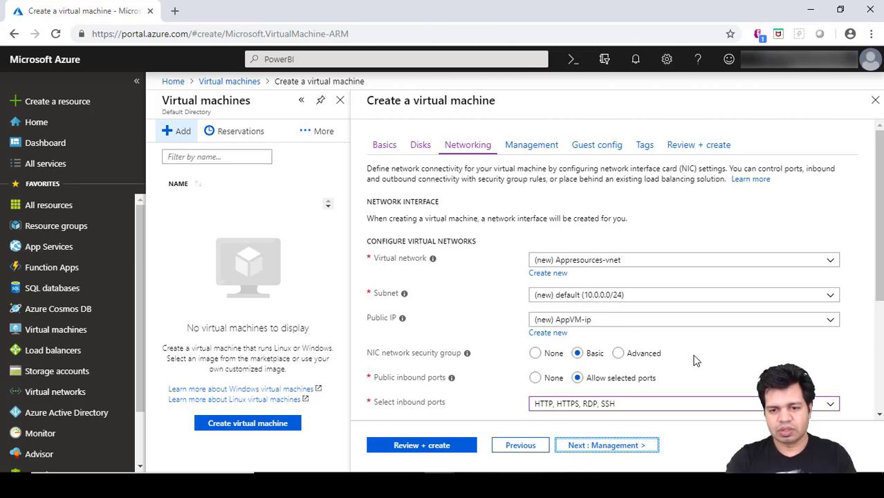
scroll(696, 357, "down", 1)
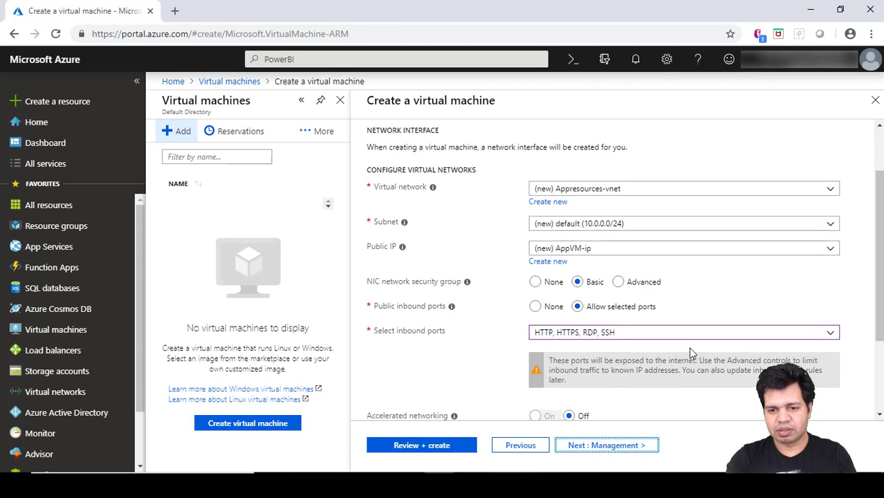
left_click(673, 333)
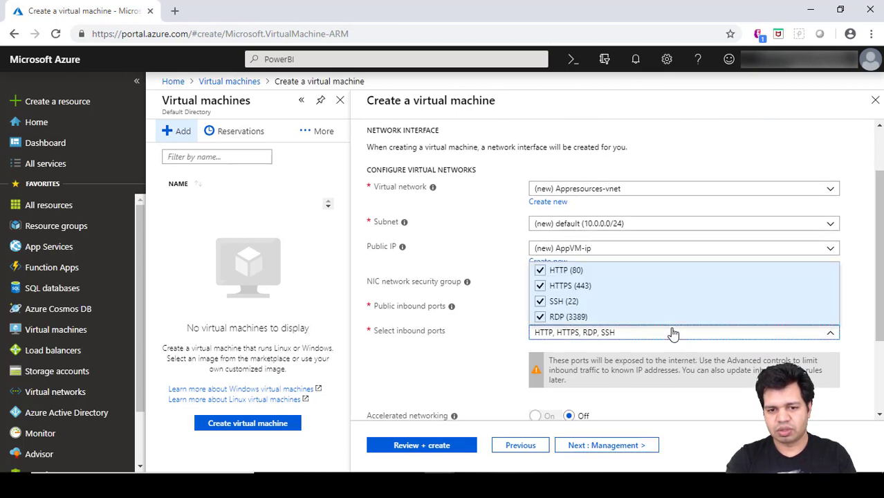
left_click(514, 350)
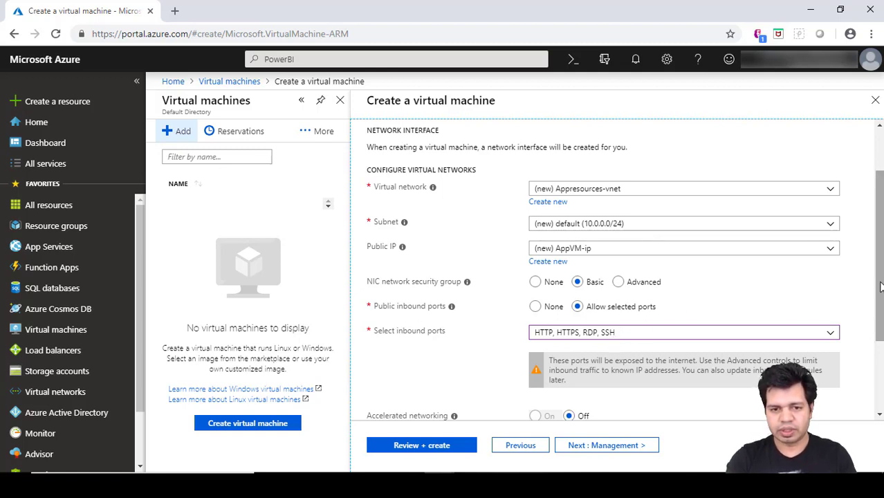
scroll(622, 269, "down", 1)
scroll(399, 333, "down", 3)
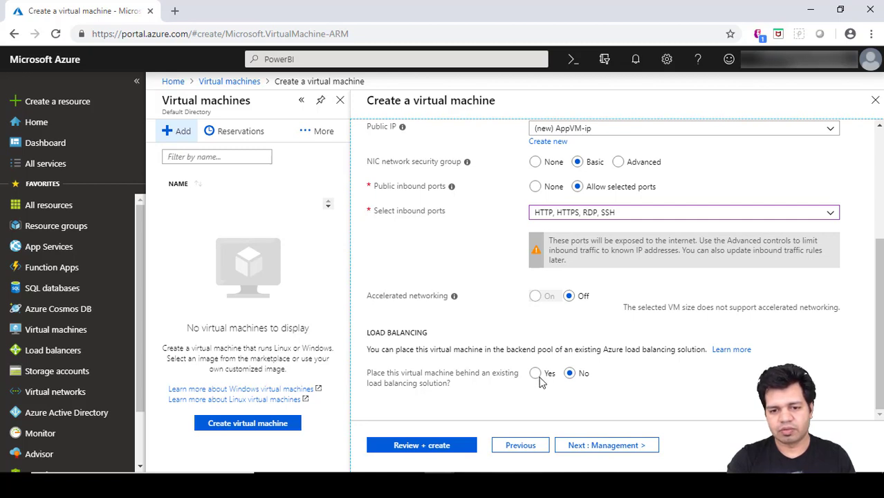
left_click(606, 445)
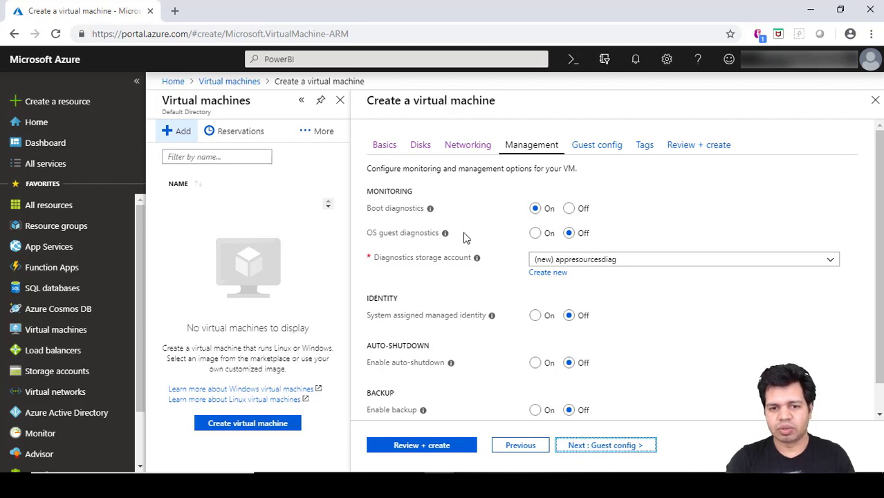
Keep (new) appresourcesdiag as the boot diagnostics storage account and scroll to the remaining options.
left_click(627, 261)
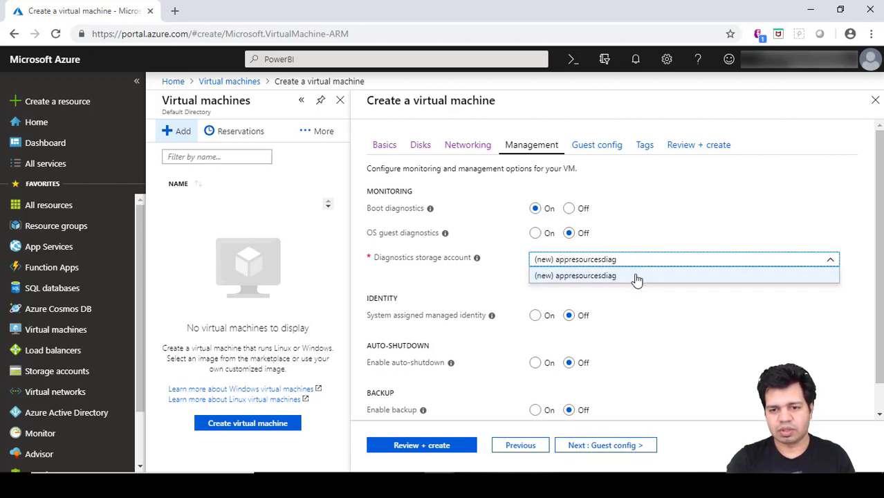
left_click(647, 246)
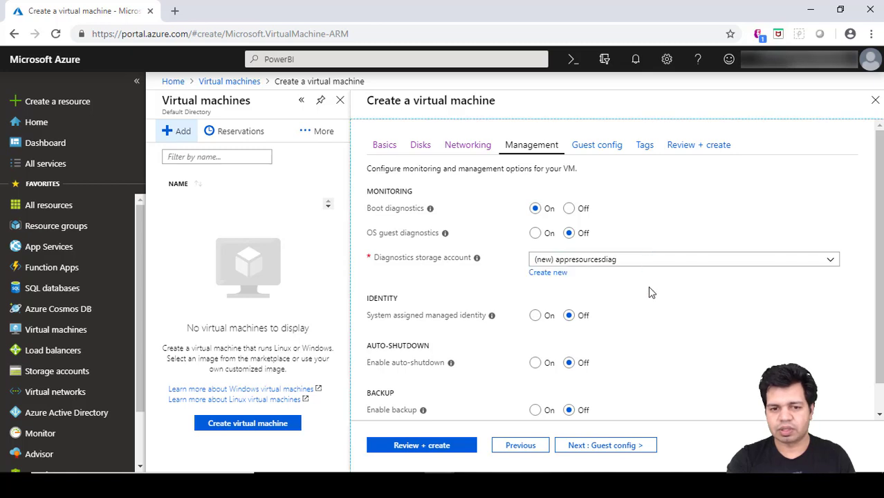
scroll(650, 293, "down", 1)
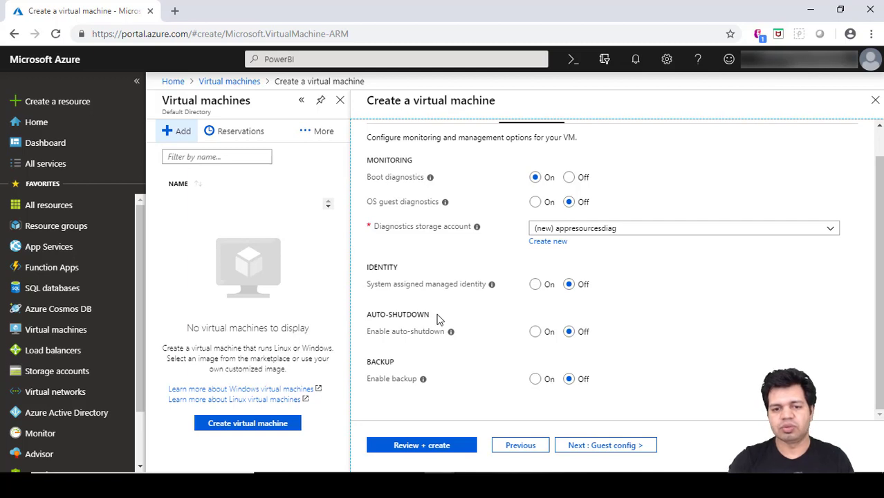
Try the auto-shutdown and managed identity switches, leave both Off, and advance to Guest config.
left_click(536, 333)
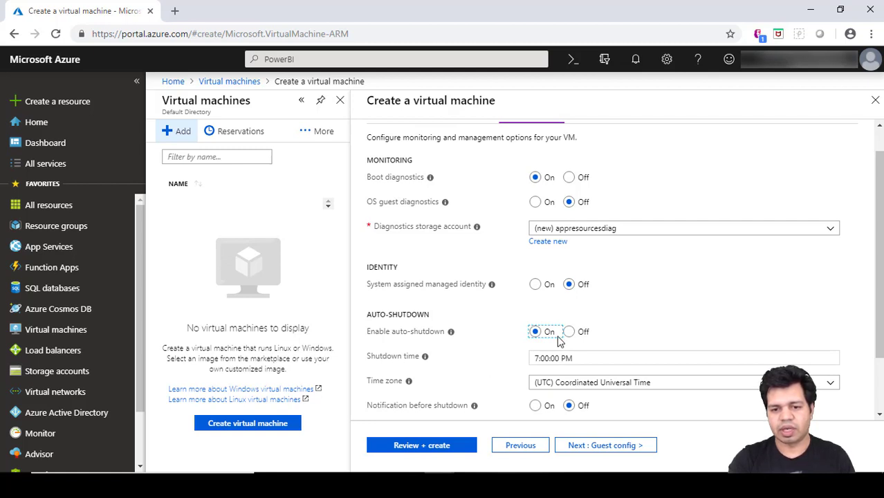
left_click(536, 285)
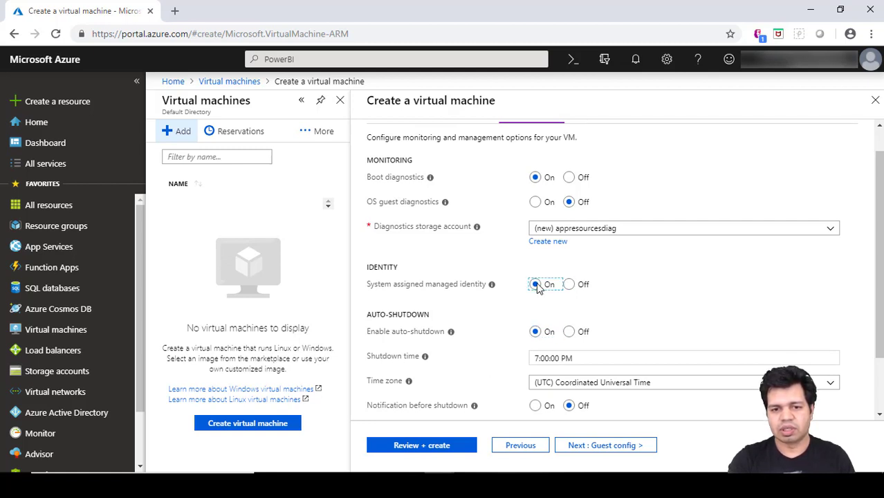
left_click(569, 333)
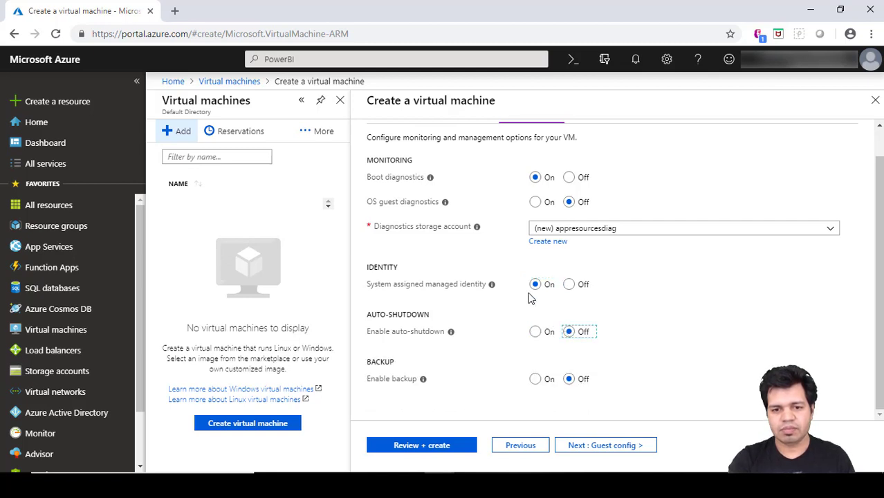
left_click(568, 288)
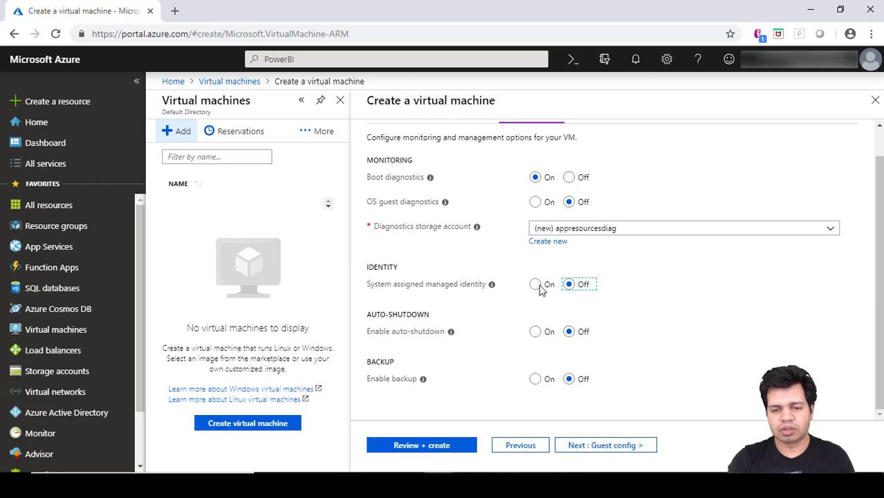
left_click(536, 287)
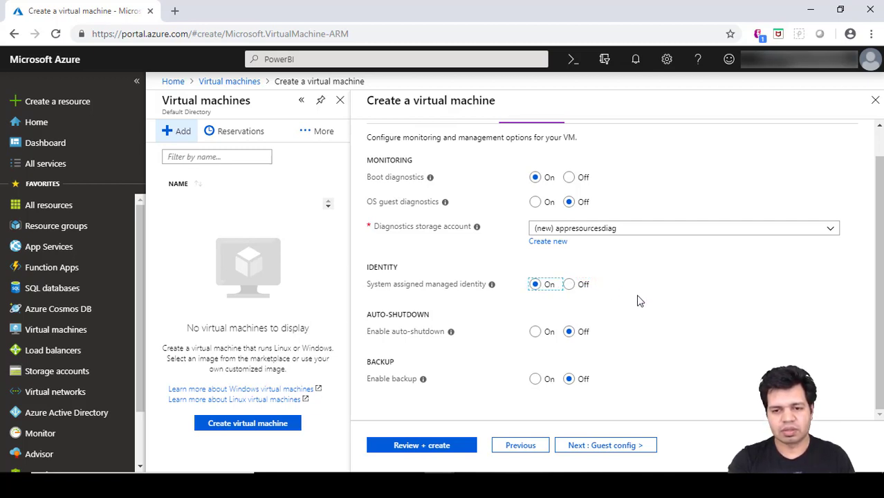
left_click(567, 284)
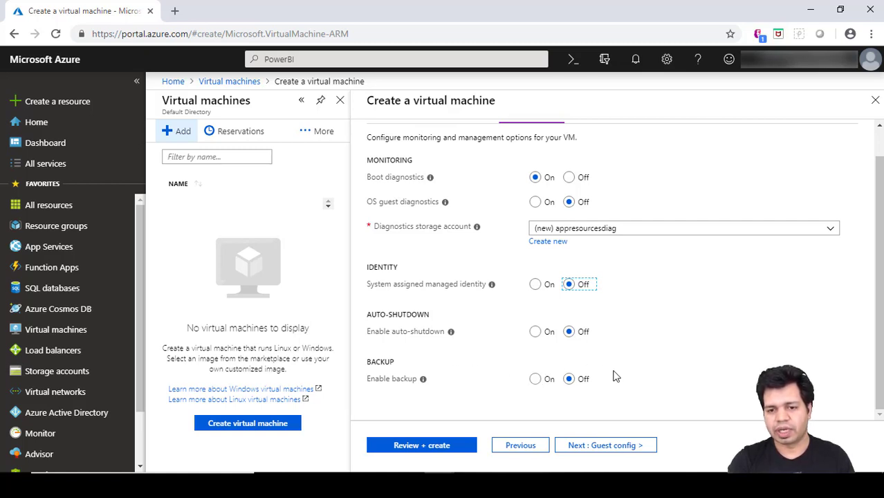
left_click(617, 448)
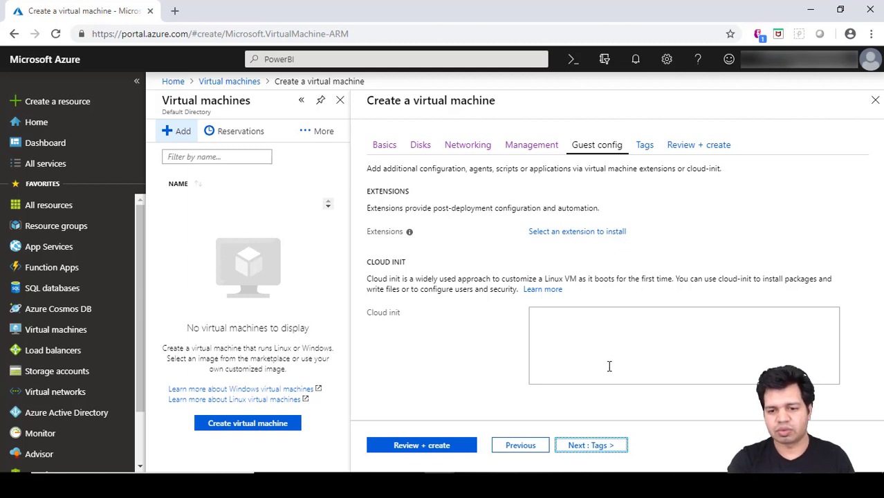
Advance to the Tags step and select the first tag's Name box.
left_click(591, 446)
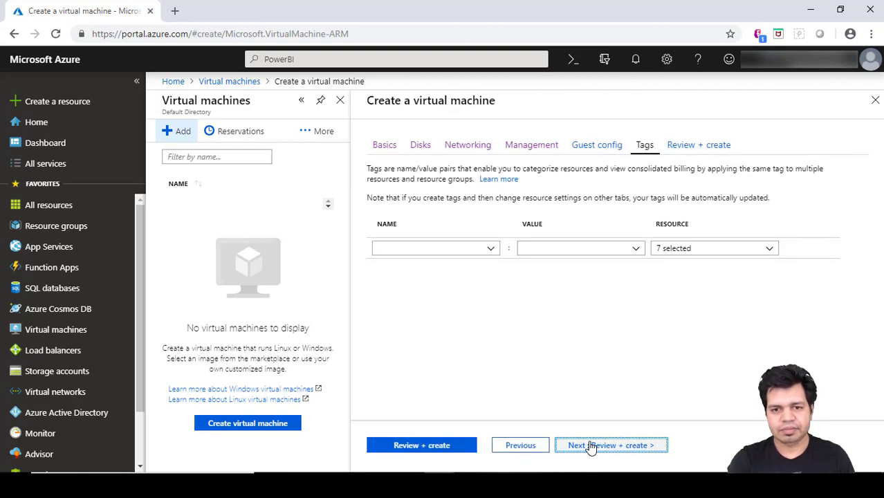
left_click(442, 247)
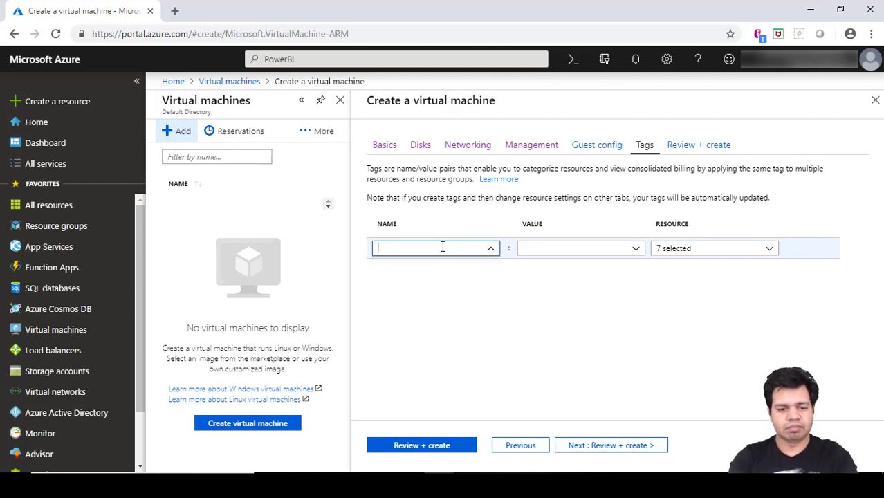
Enter Environment as the tag name, correcting the earlier mistyped entries.
type("Testing")
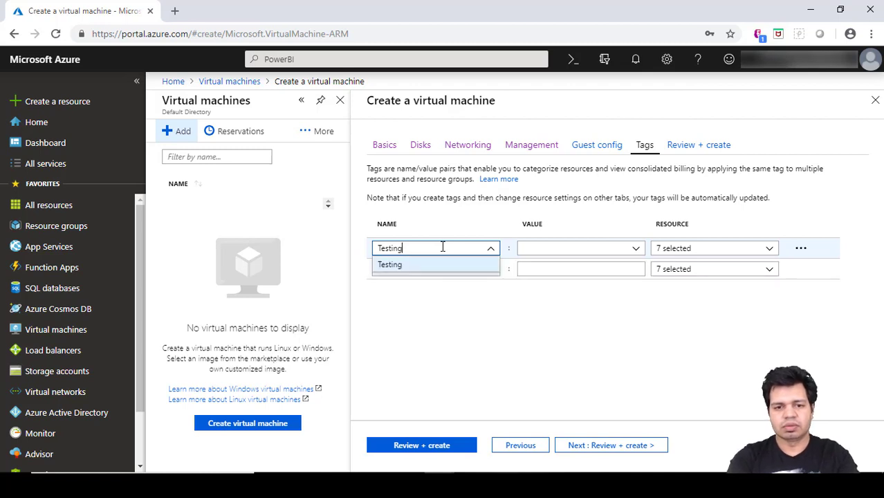
key("BackSpace")
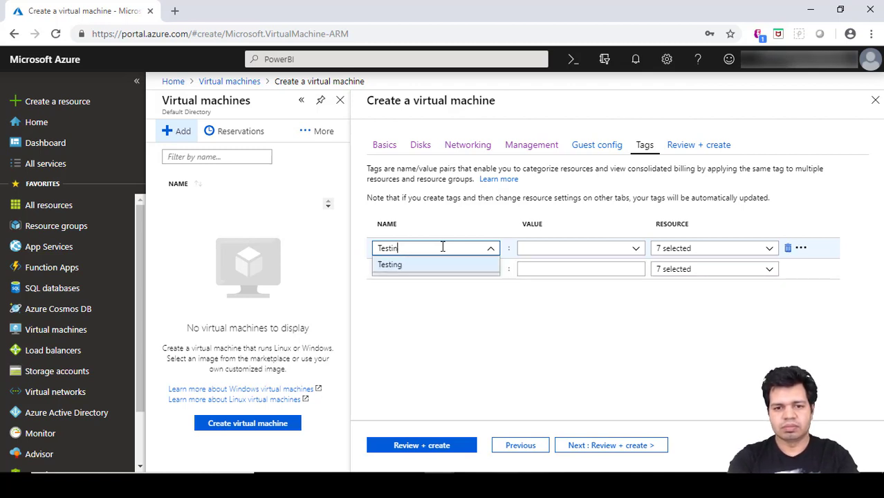
key("BackSpace")
key("BackSpace")
key("BackSpace")
key("BackSpace")
key("BackSpace")
key("BackSpace")
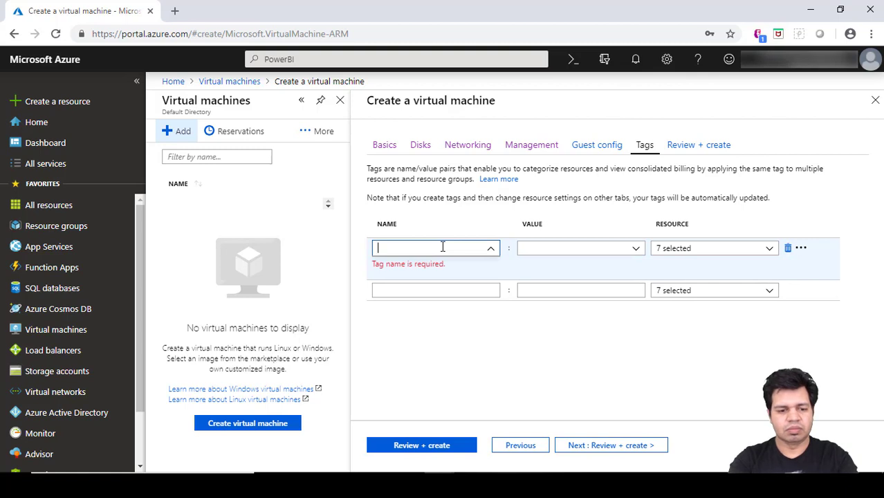
type("Envir")
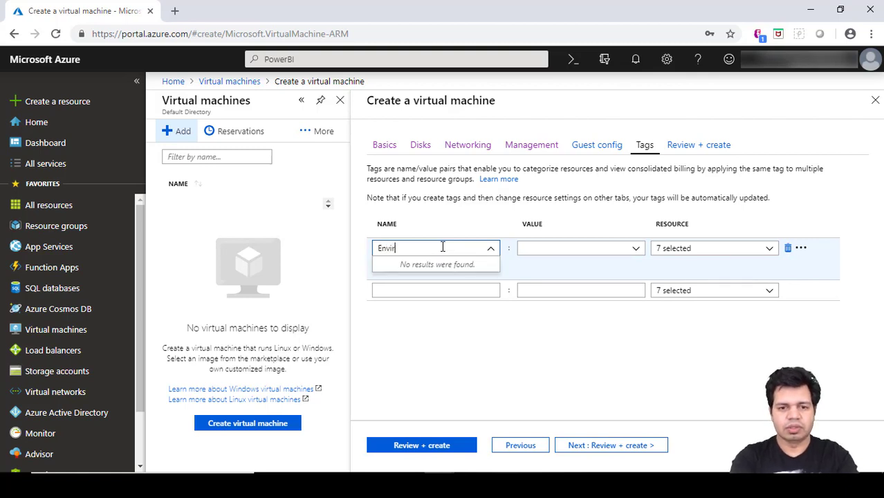
type("onment")
key("Tab")
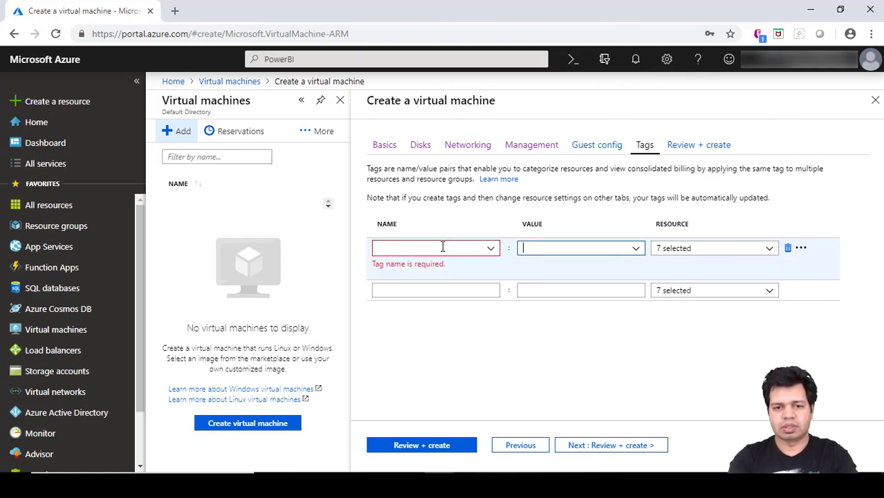
left_click(488, 252)
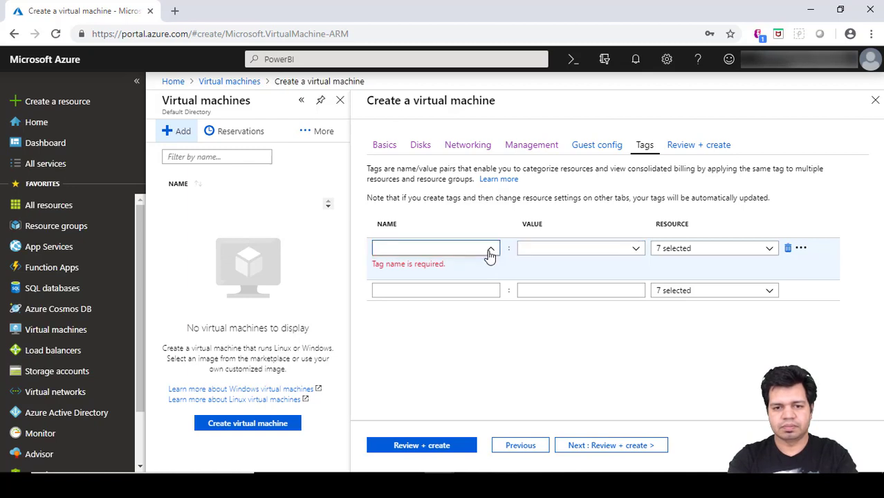
left_click(430, 250)
type("Envirom")
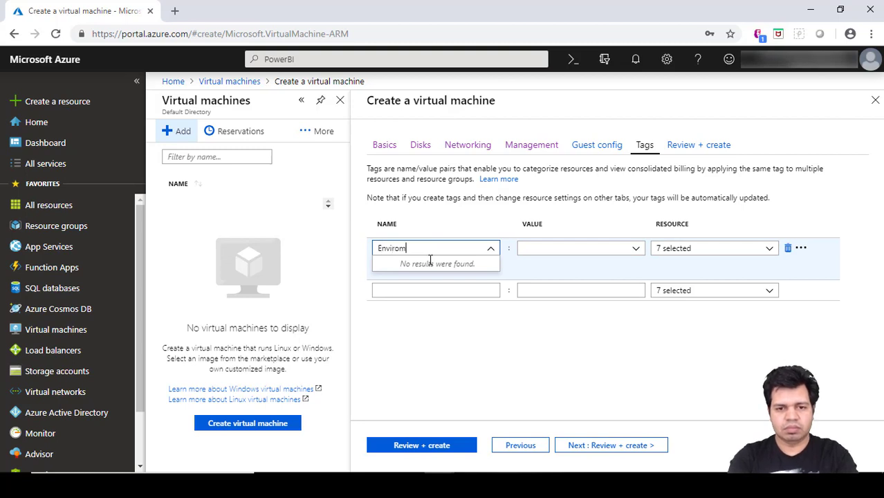
key("BackSpace")
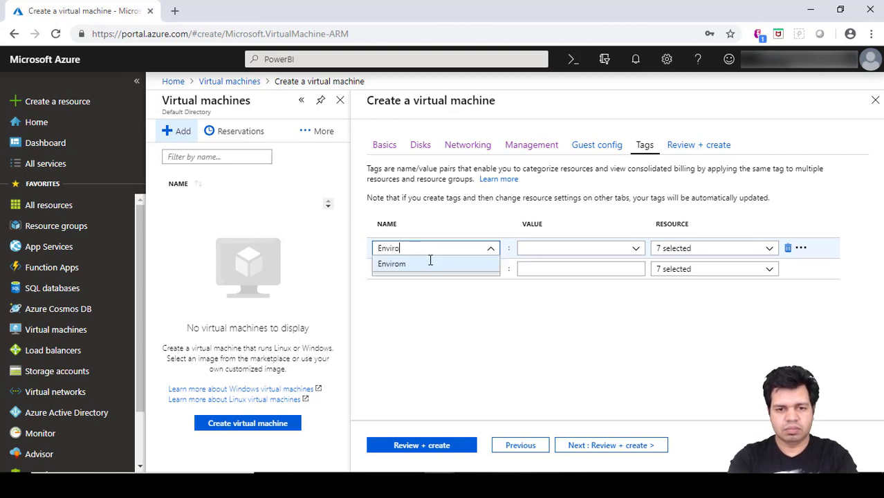
type("nment")
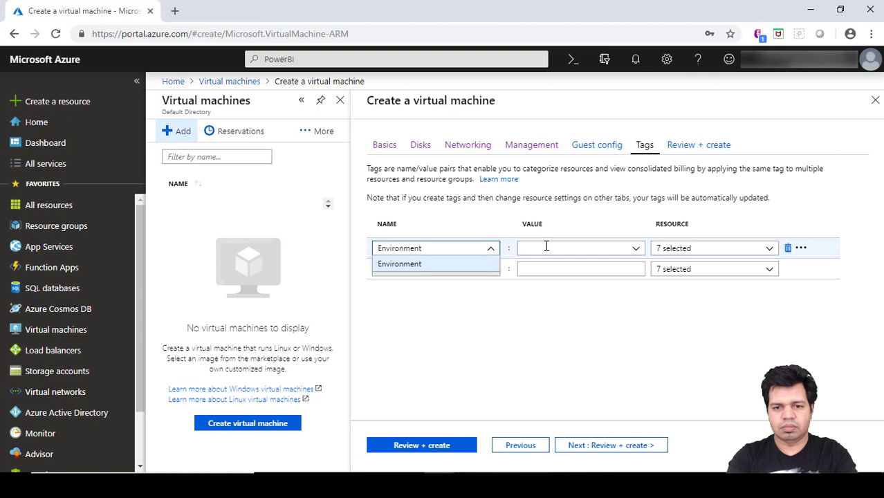
left_click(477, 271)
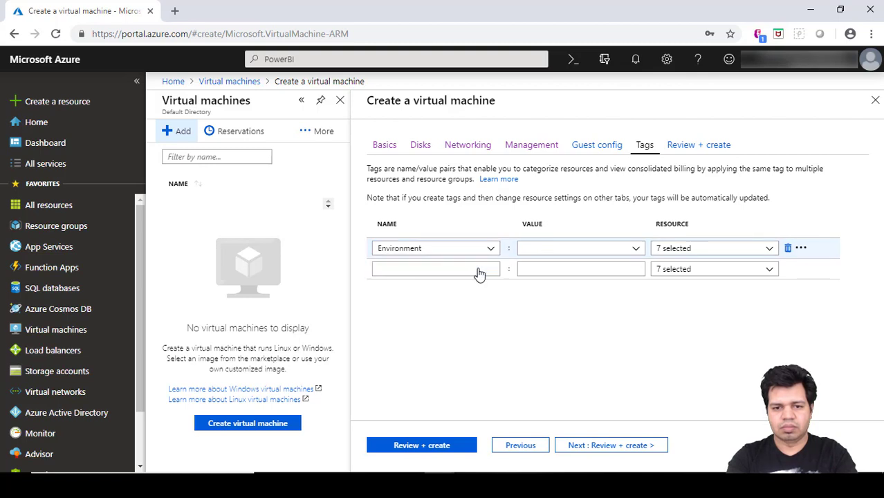
Set the tag value to Testing and proceed to Review + create.
left_click(553, 250)
type("Testing")
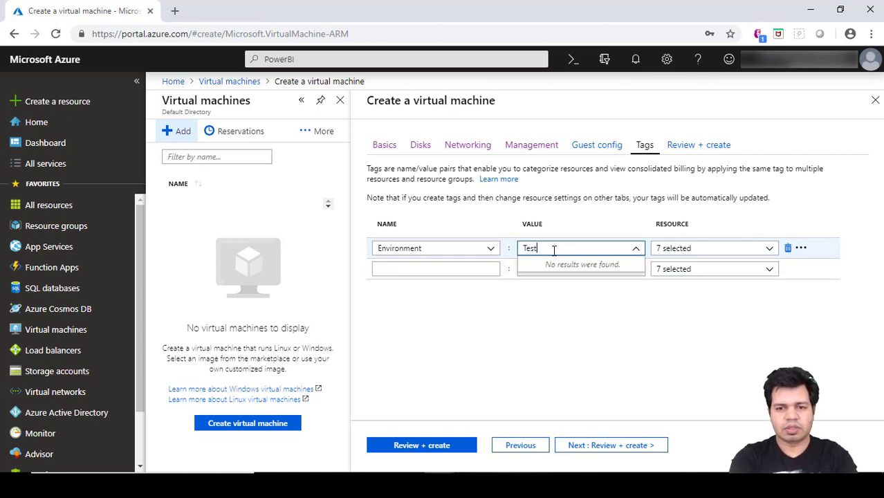
left_click(637, 298)
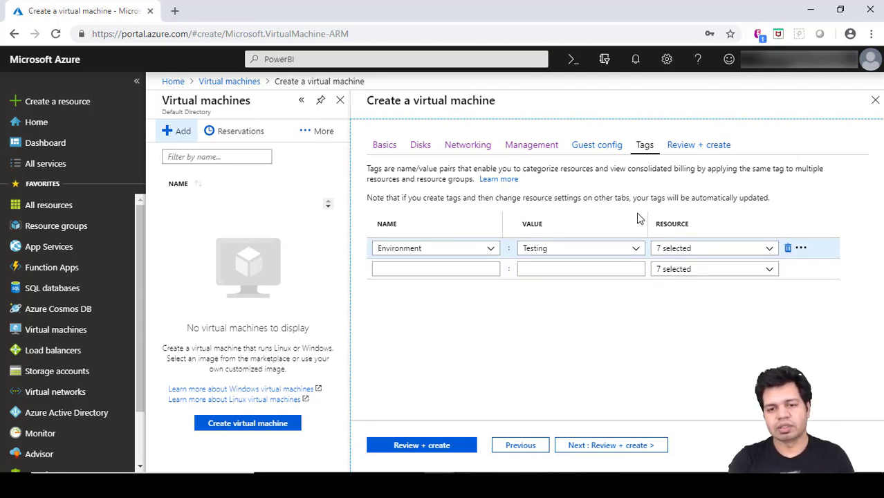
left_click(624, 446)
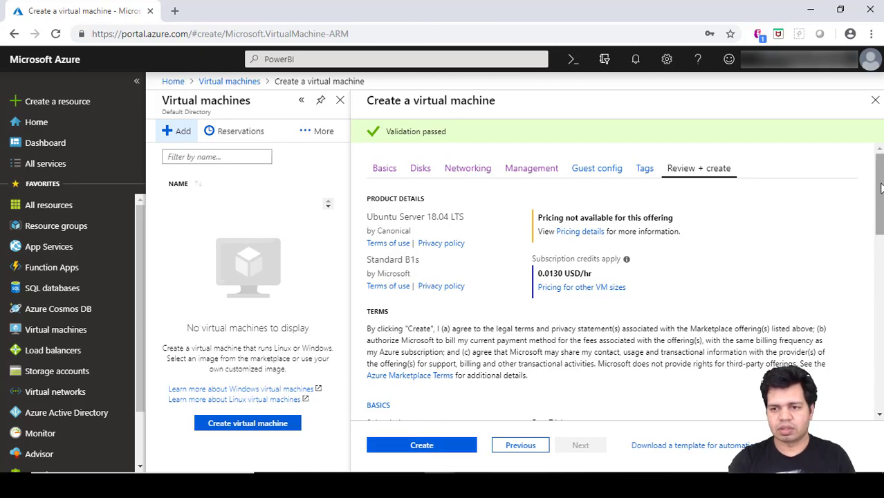
Scroll the validated review summary down to the TAGS section showing Environment: Testing.
scroll(878, 194, "down", 3)
scroll(880, 243, "down", 3)
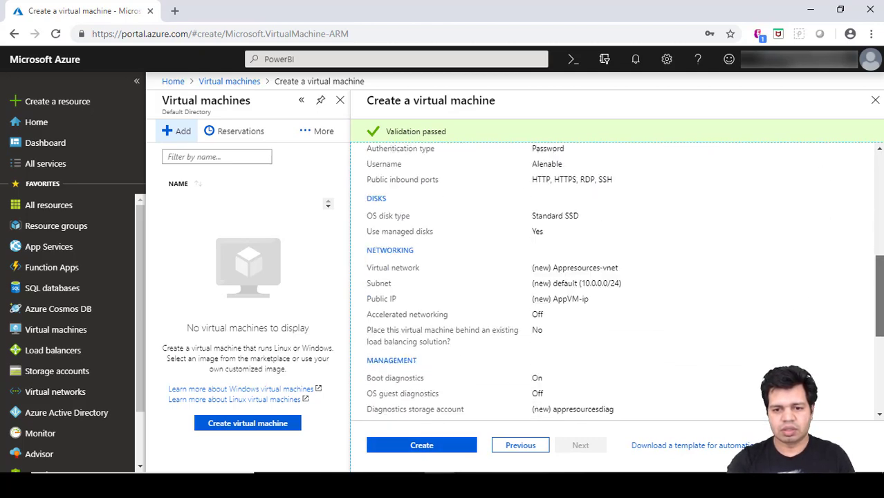
scroll(880, 243, "up", 3)
left_click_drag(879, 244, 872, 392)
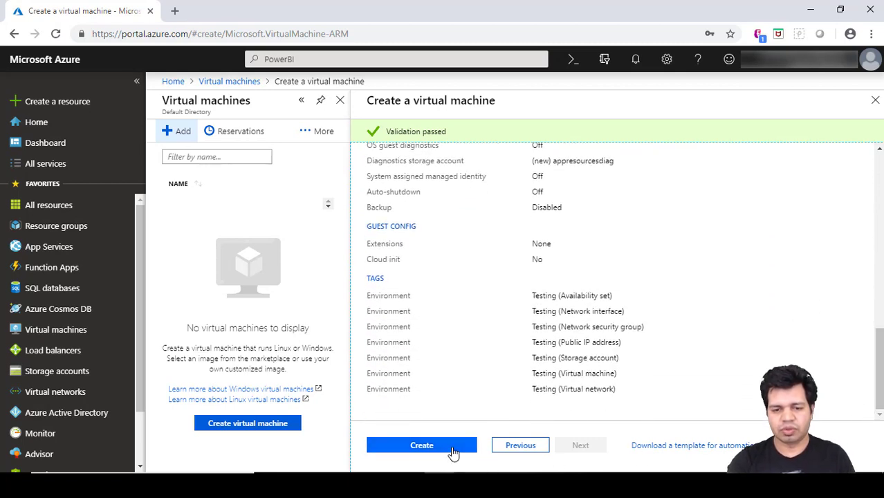
Create AppVM and watch its deployment details until the deployment succeeds.
left_click(453, 452)
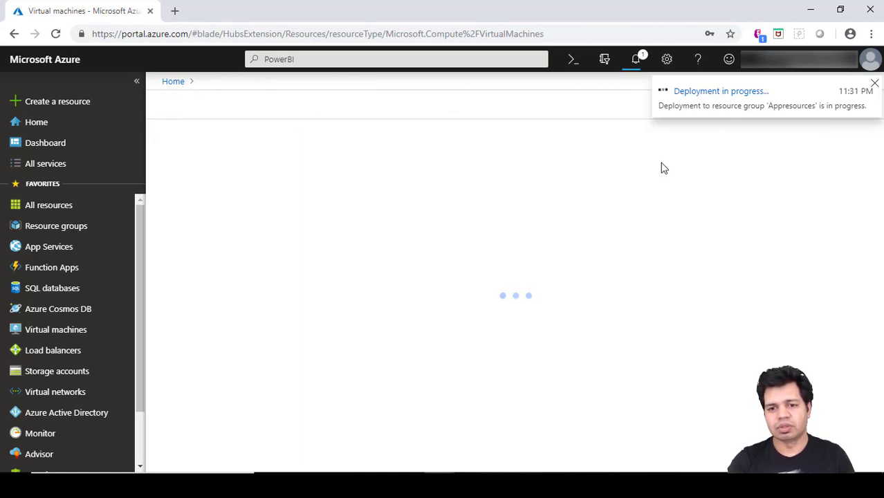
left_click(741, 94)
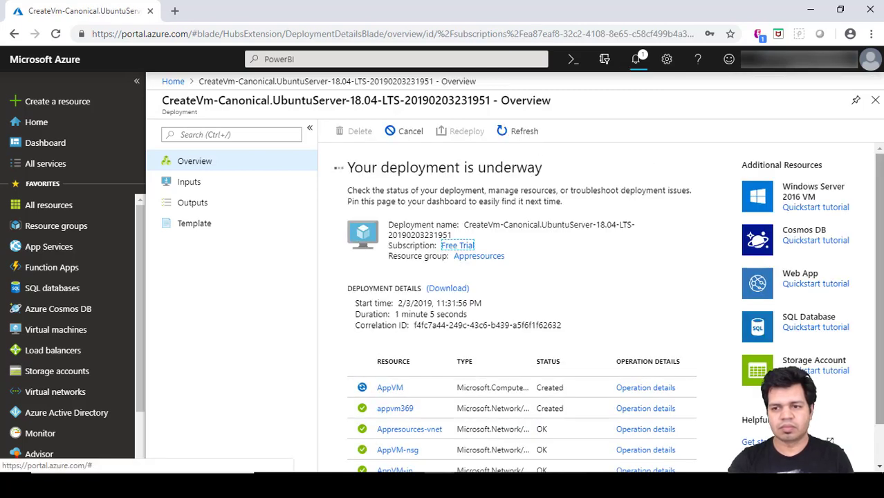
scroll(879, 446, "down", 2)
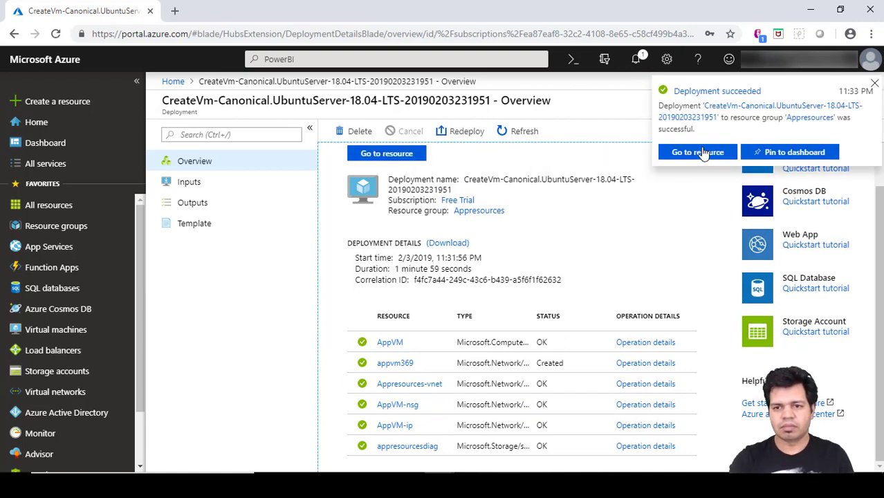
Go to the new AppVM resource and open its Connect options.
left_click(703, 154)
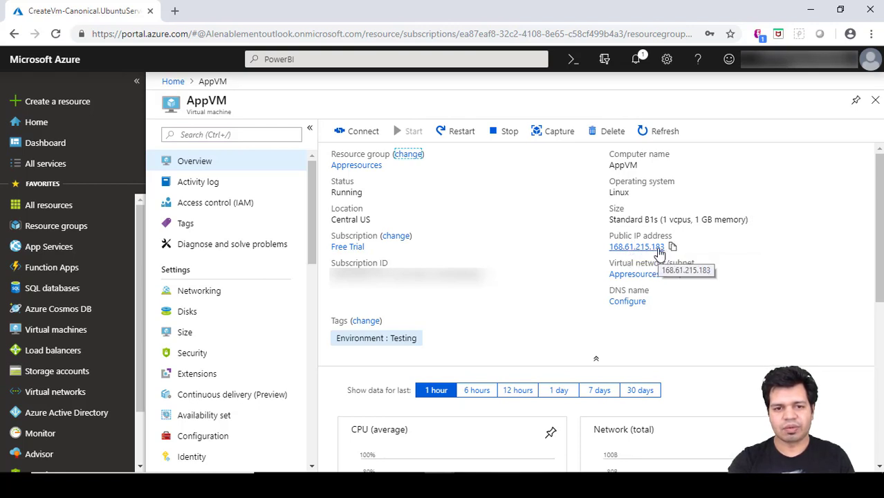
left_click(363, 134)
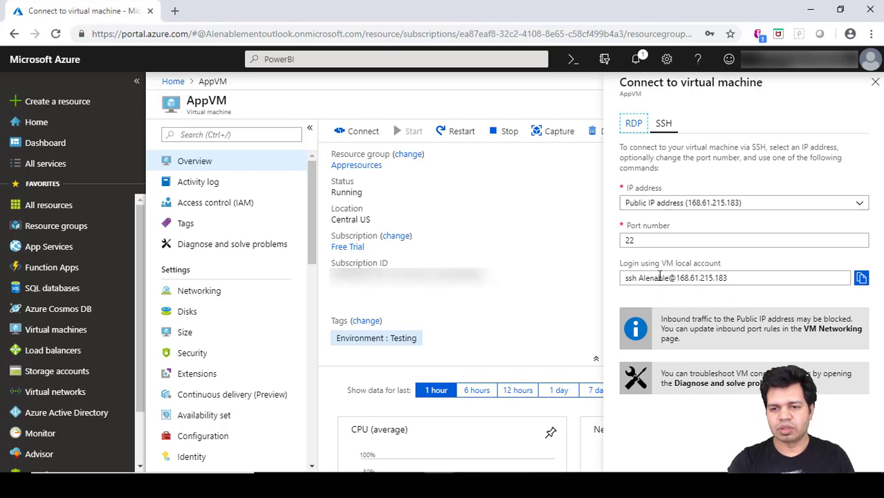
left_click(634, 125)
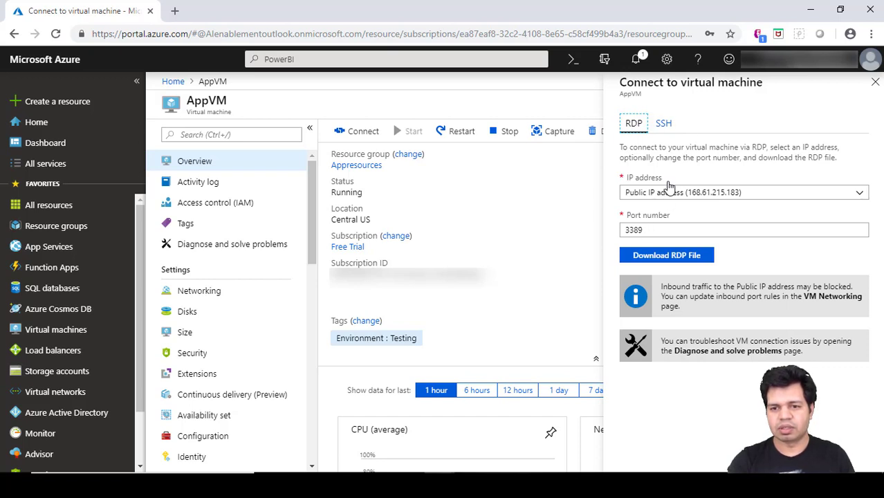
left_click(662, 123)
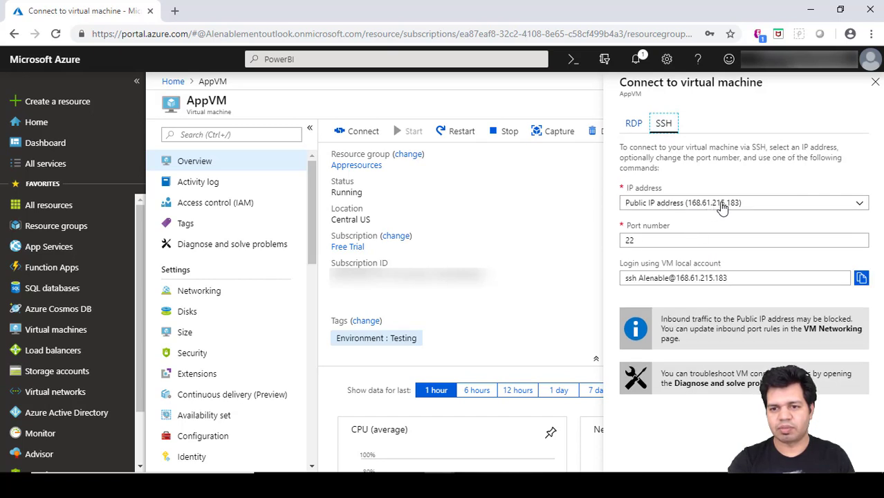
Keep the public IP 168.61.215.183 and copy the SSH login command.
left_click(721, 204)
left_click(721, 205)
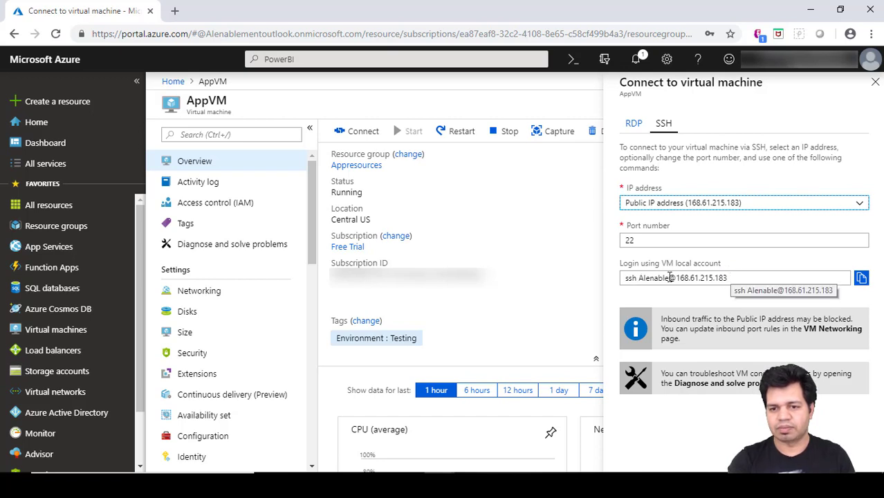
left_click(860, 278)
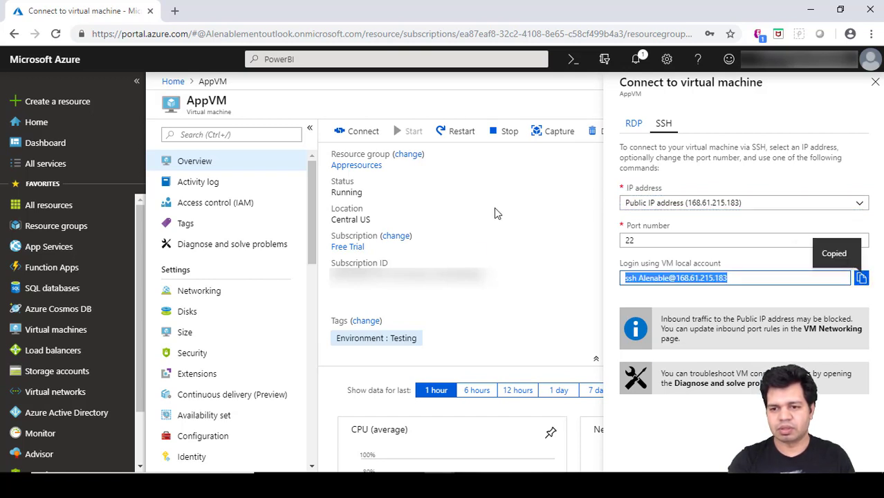